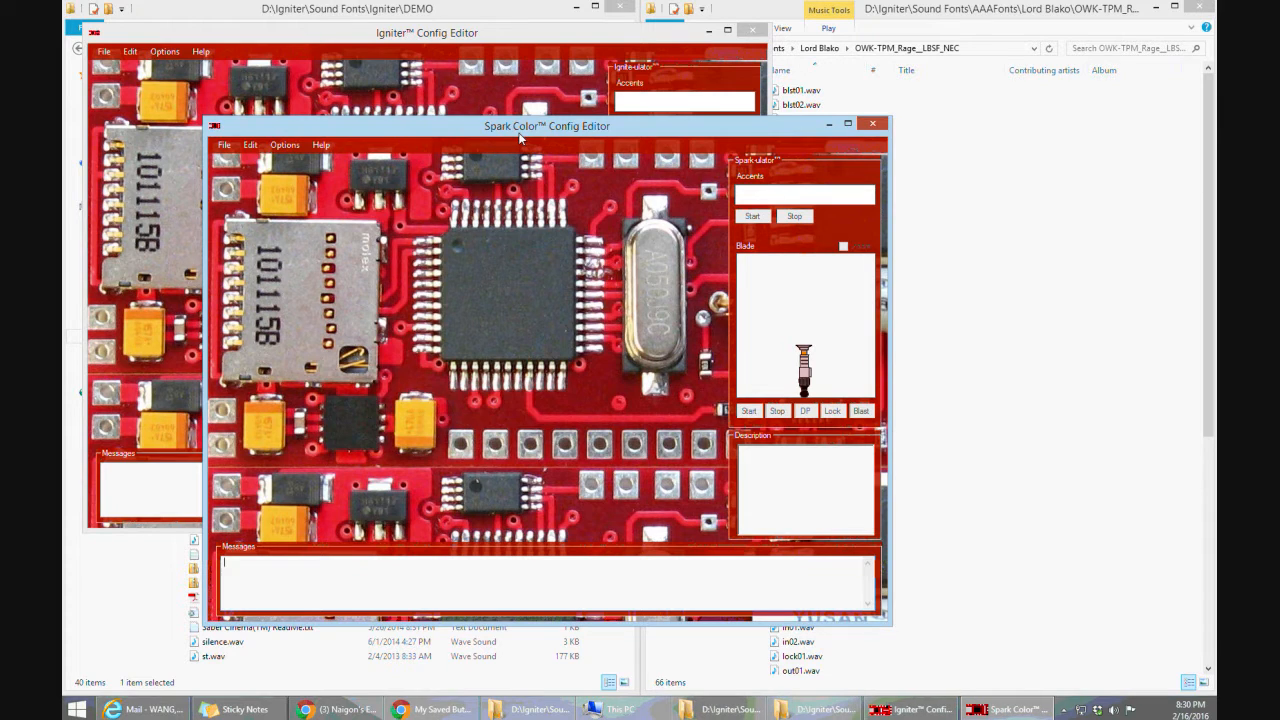
Bring the DEMO folder window and the OWK-TPM_Rage__LBSF_NEC folder window to the front
left_click(137, 569)
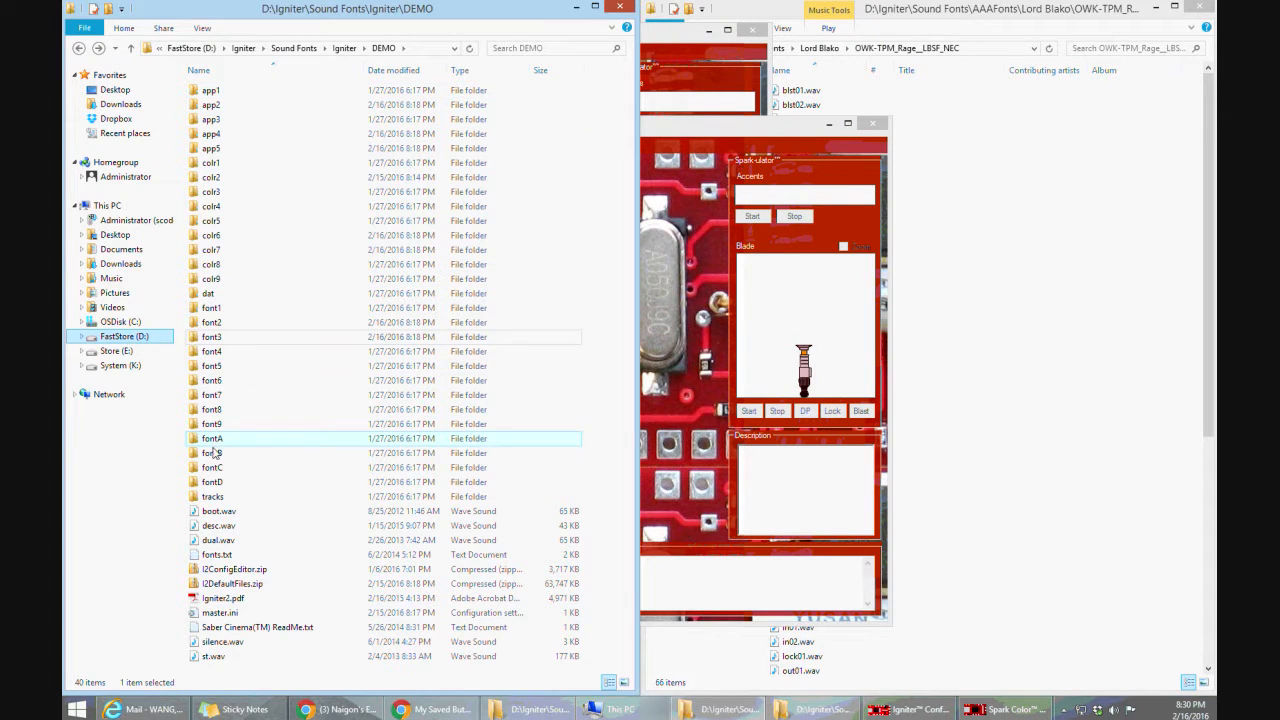
mouse_move(211, 357)
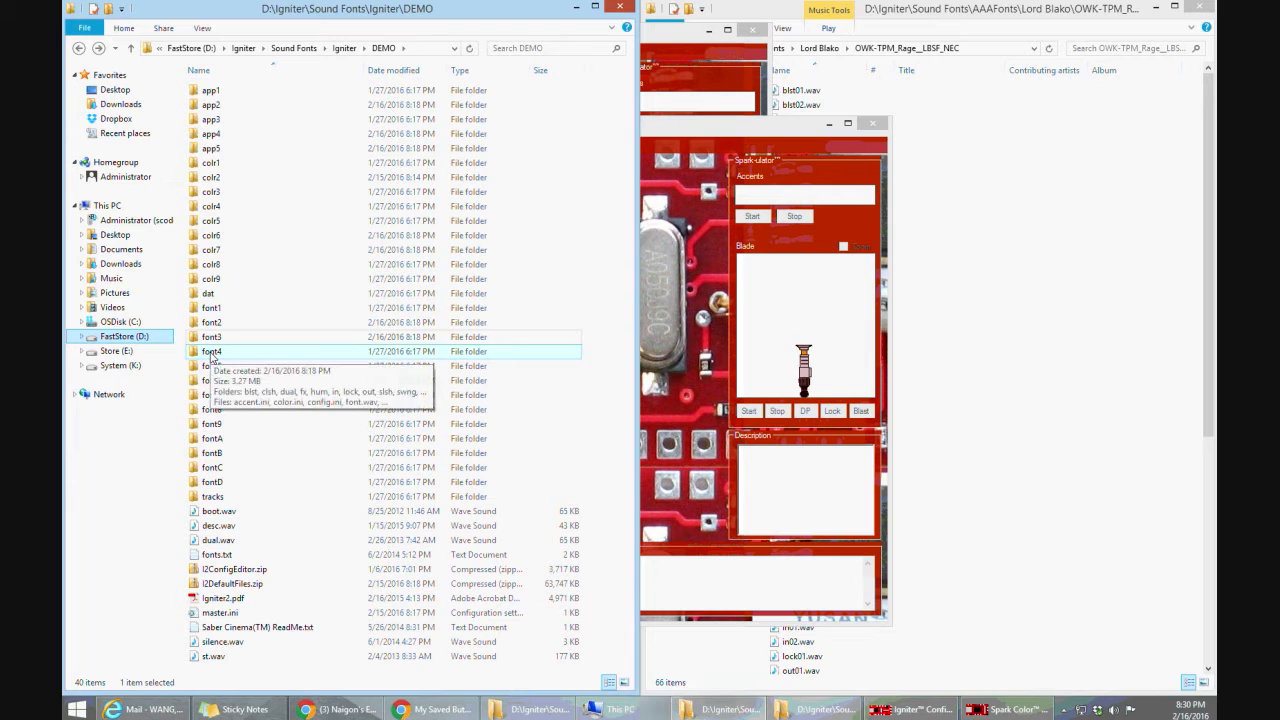
left_click(224, 341)
left_click(224, 309)
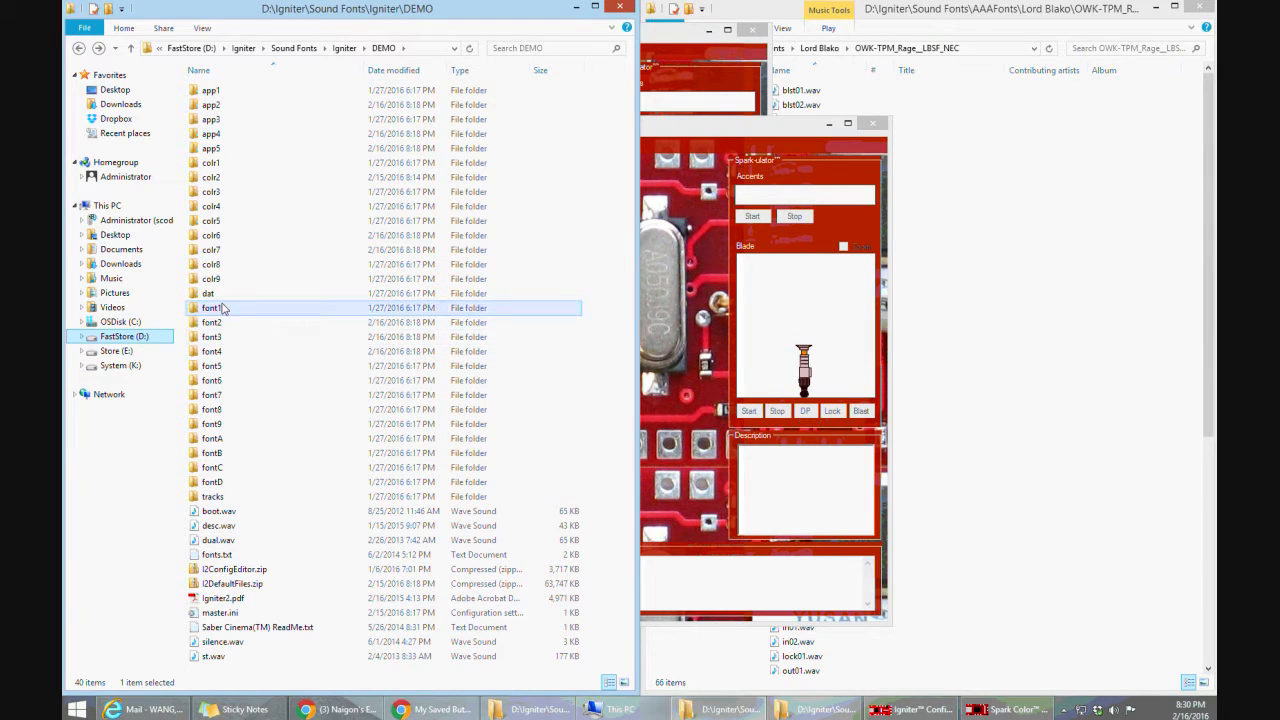
left_click(217, 325)
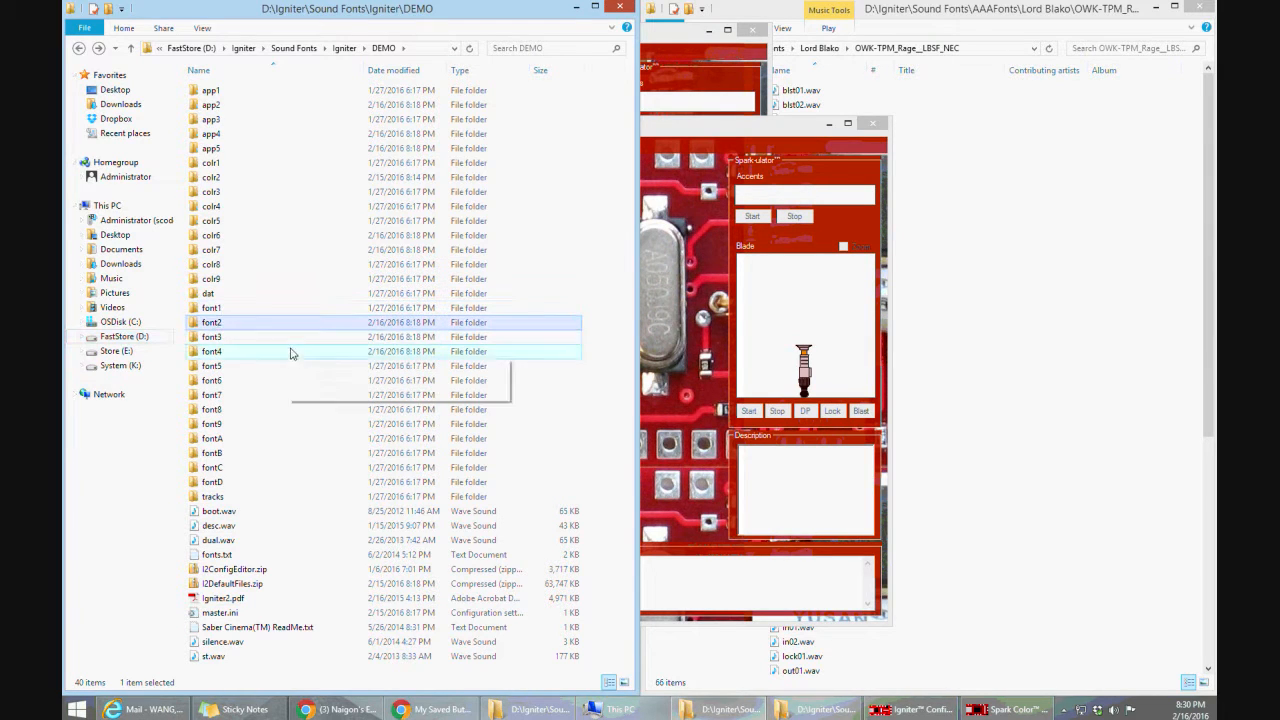
left_click(217, 311)
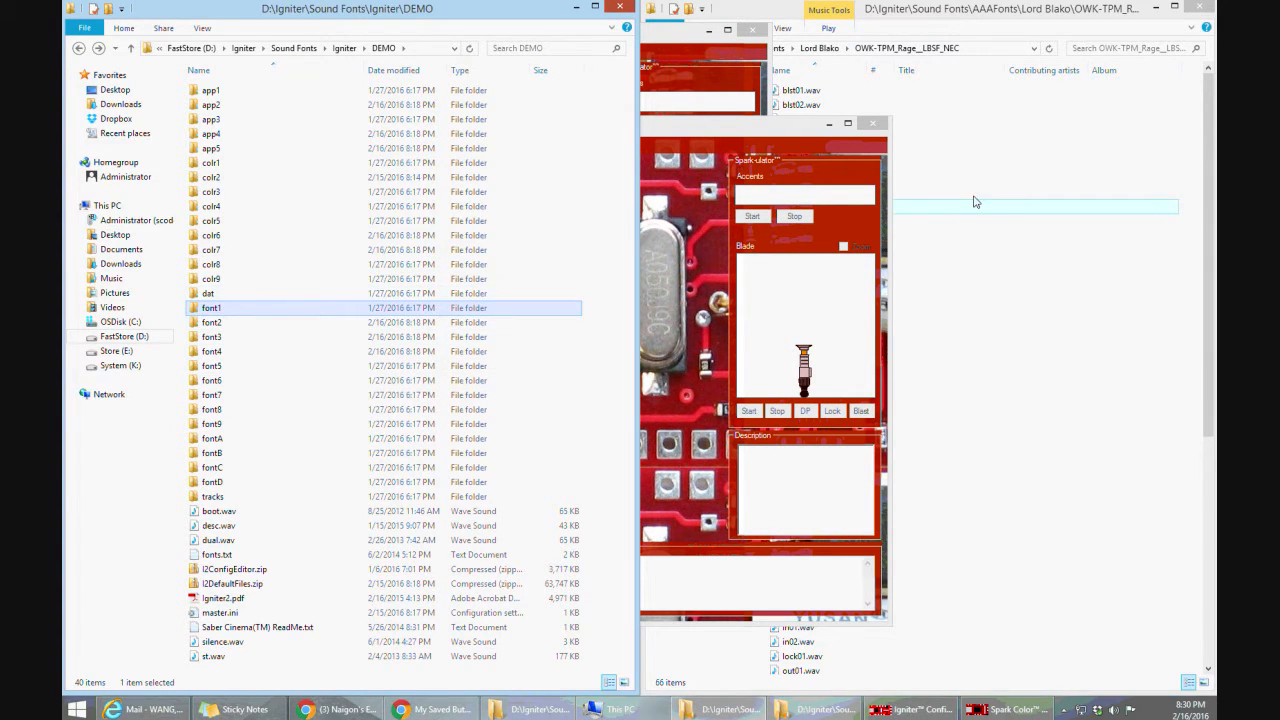
left_click(1006, 220)
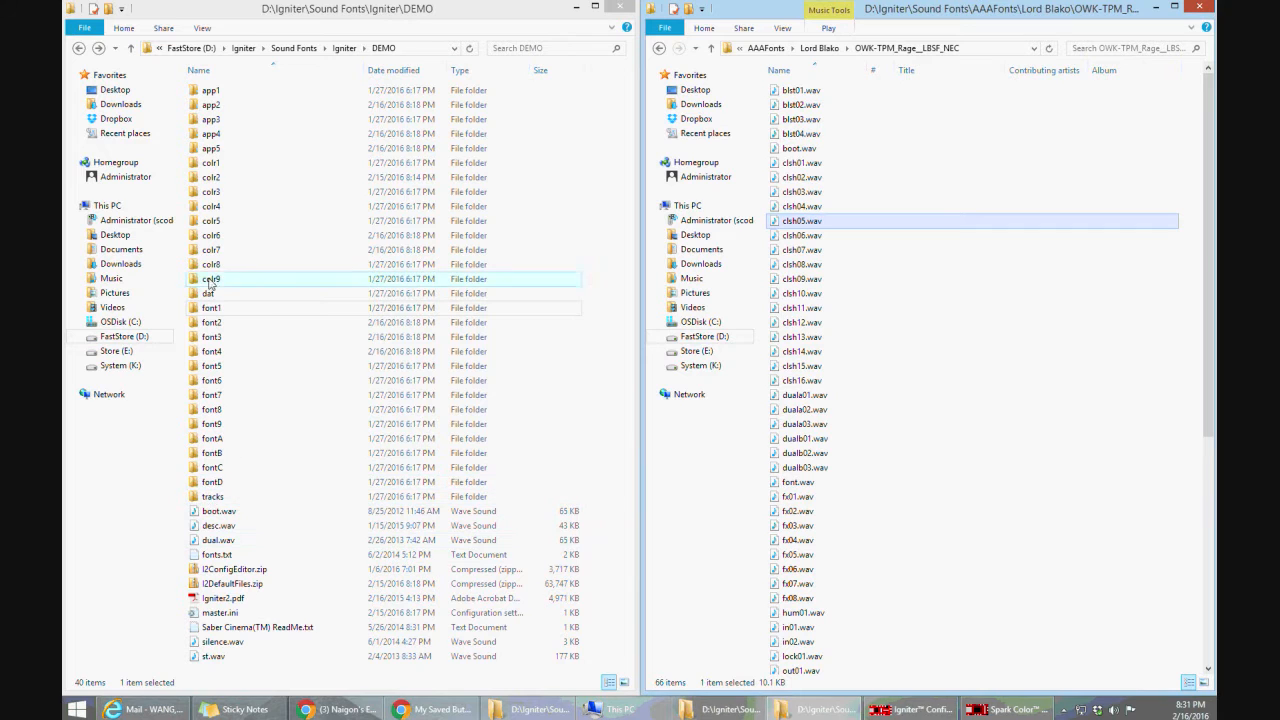
left_click(212, 324)
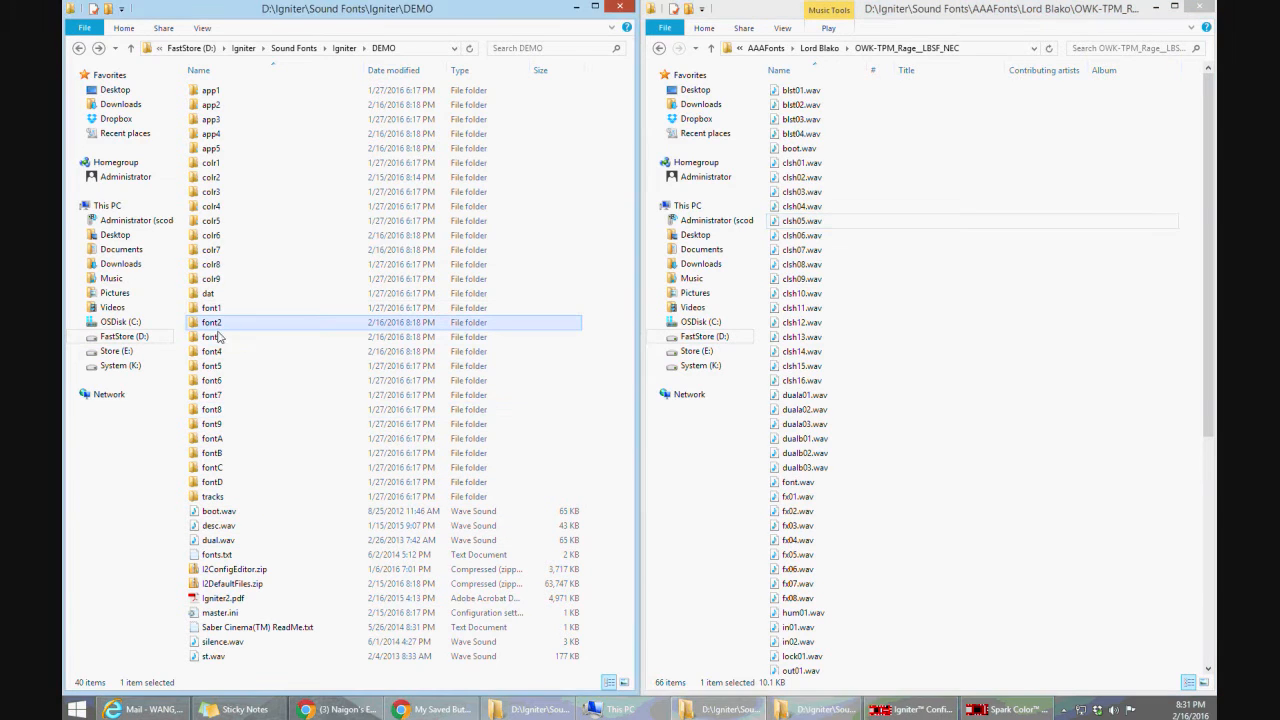
left_click(214, 343)
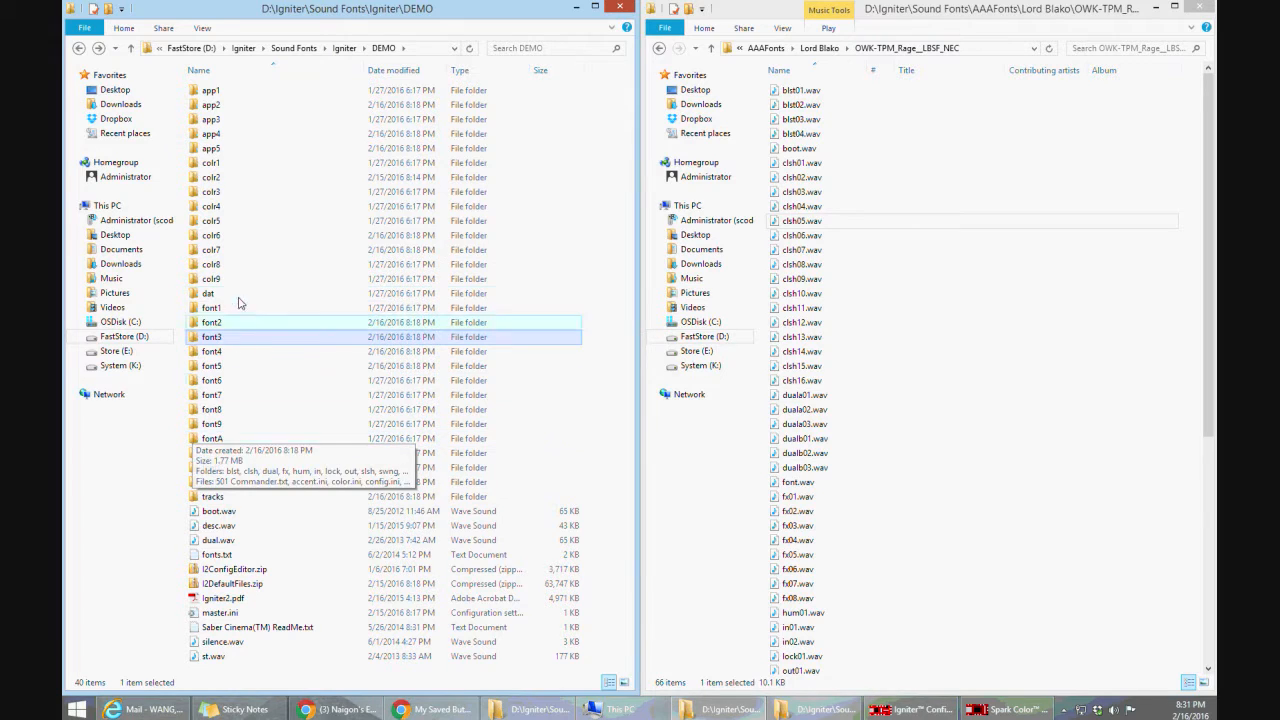
key("Up")
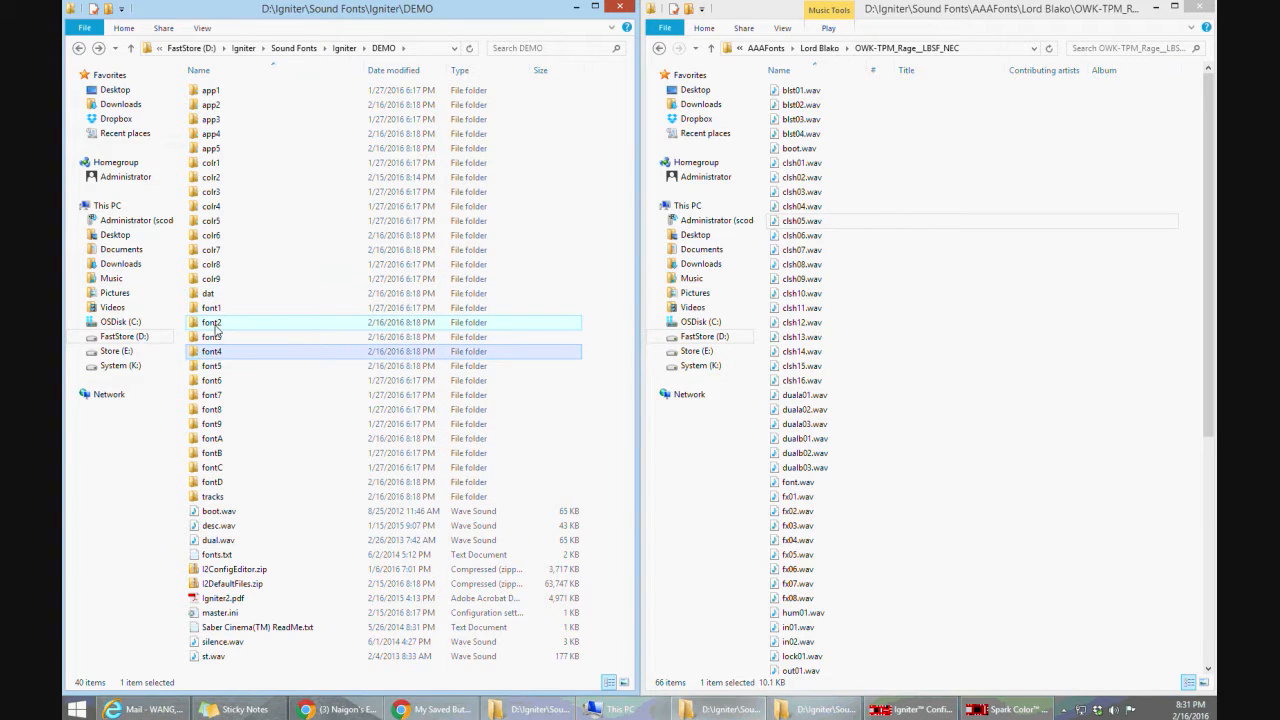
left_click(215, 341)
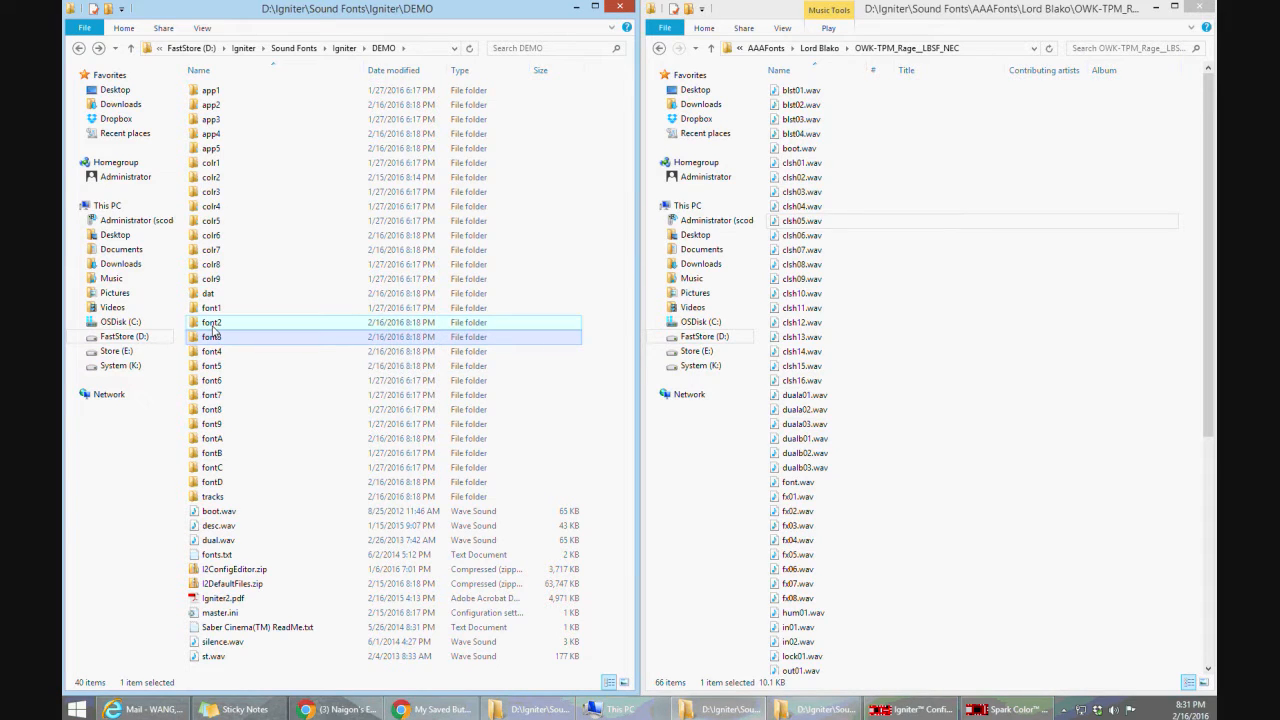
Rename the font2 folder in DEMO as font2a
left_click(219, 325)
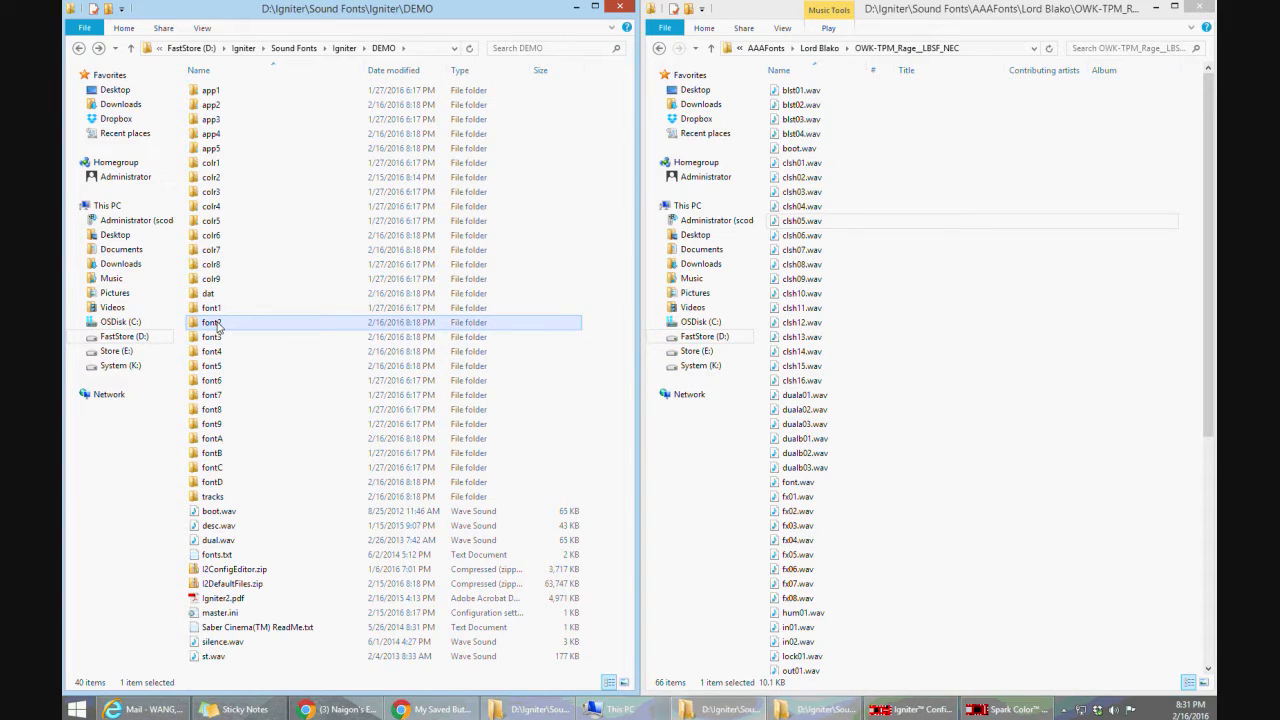
left_click(219, 325)
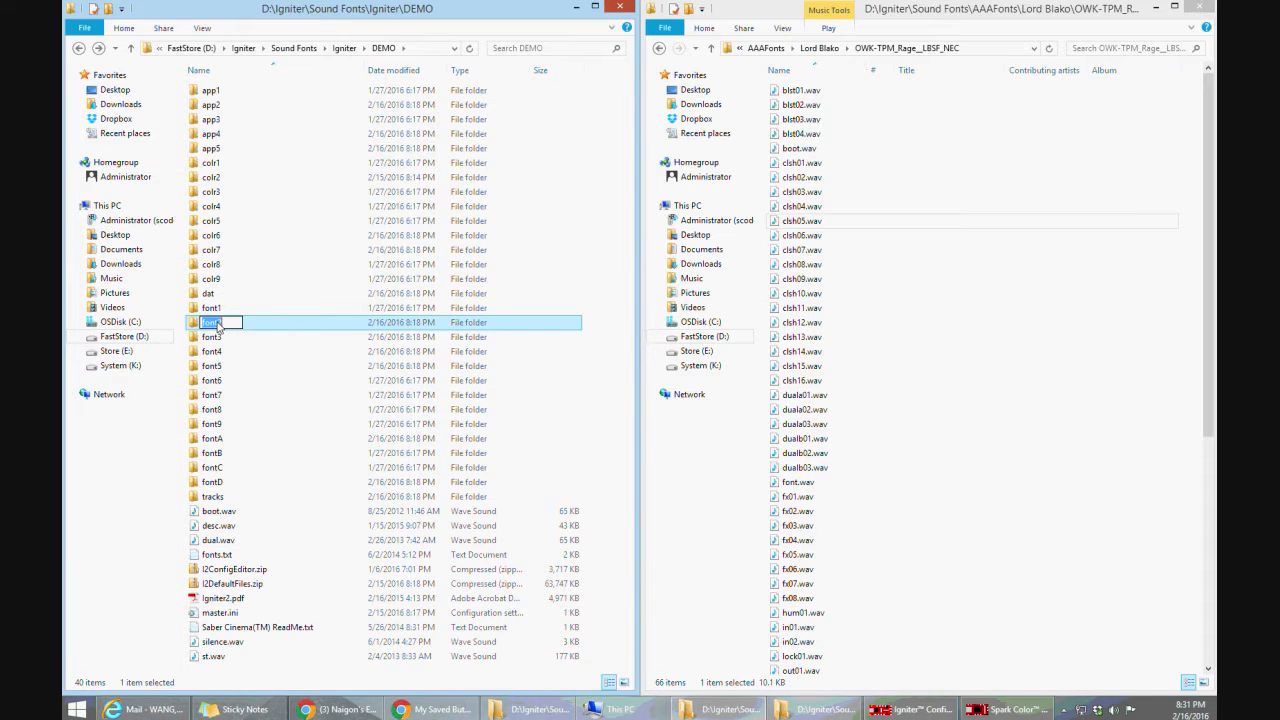
left_click(219, 325)
Rename the font3 folder in DEMO as font2
key("Down")
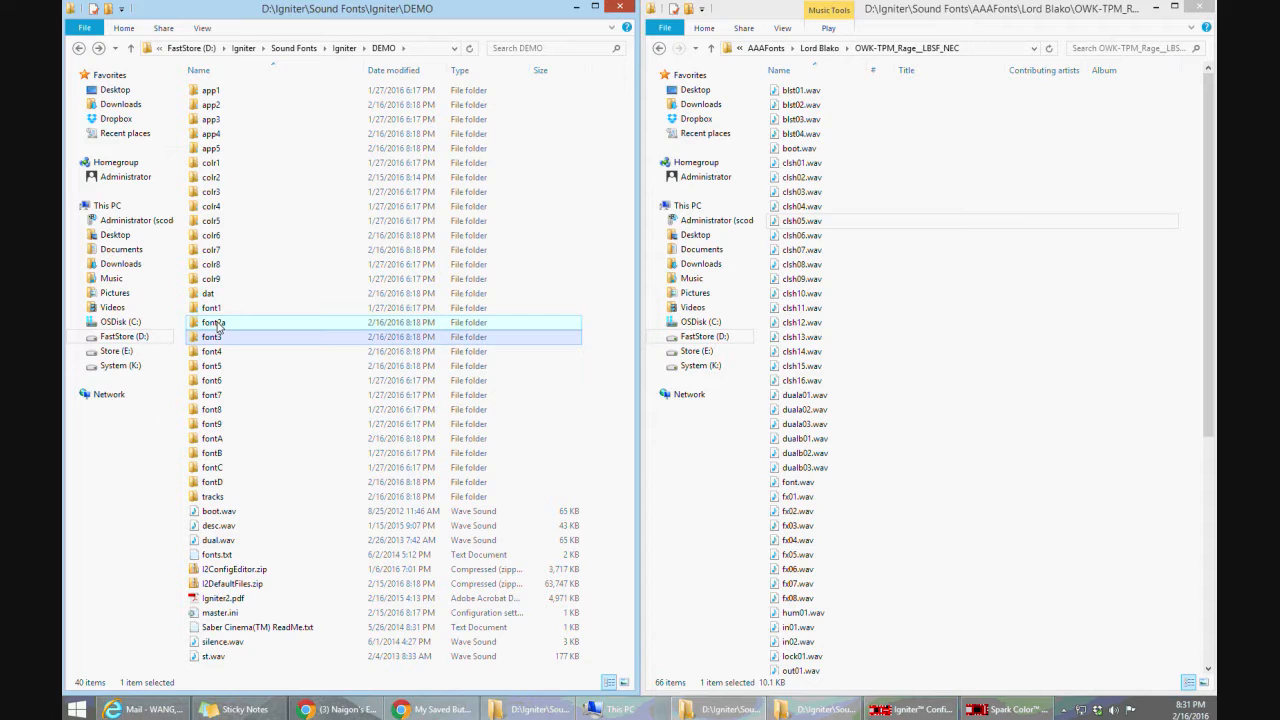
key("F2")
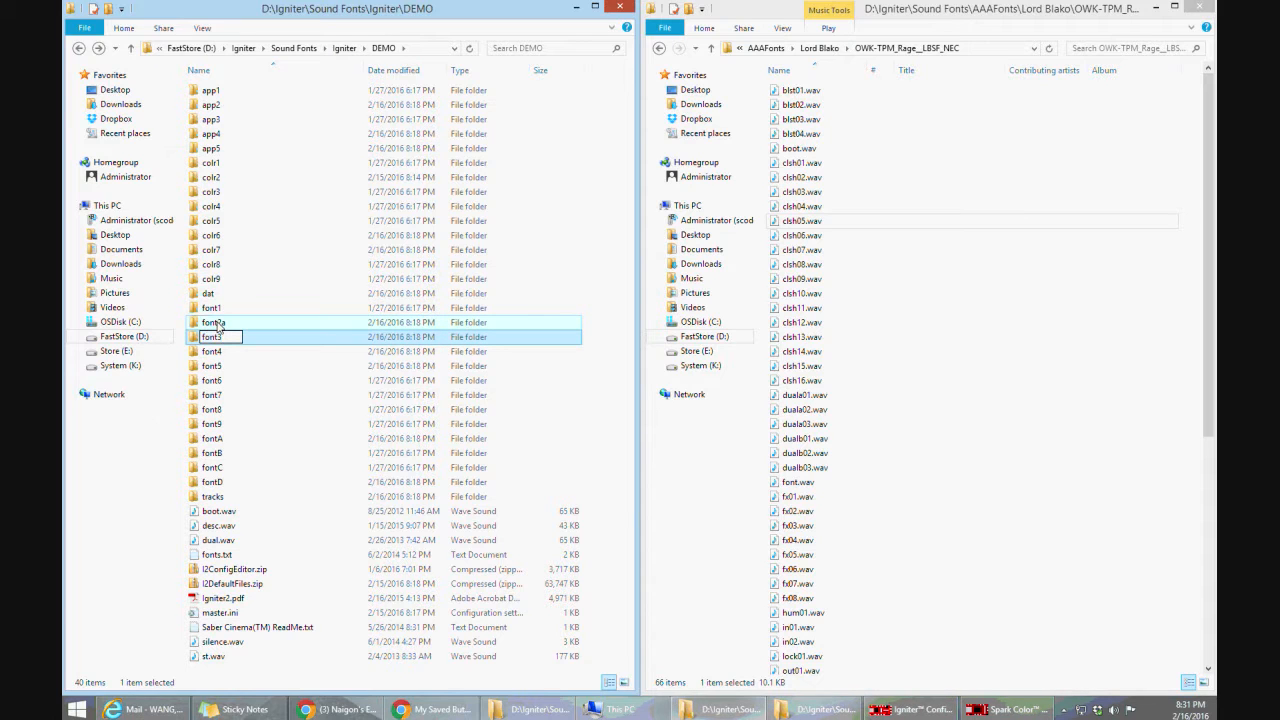
key("BackSpace")
type("2")
key("Return")
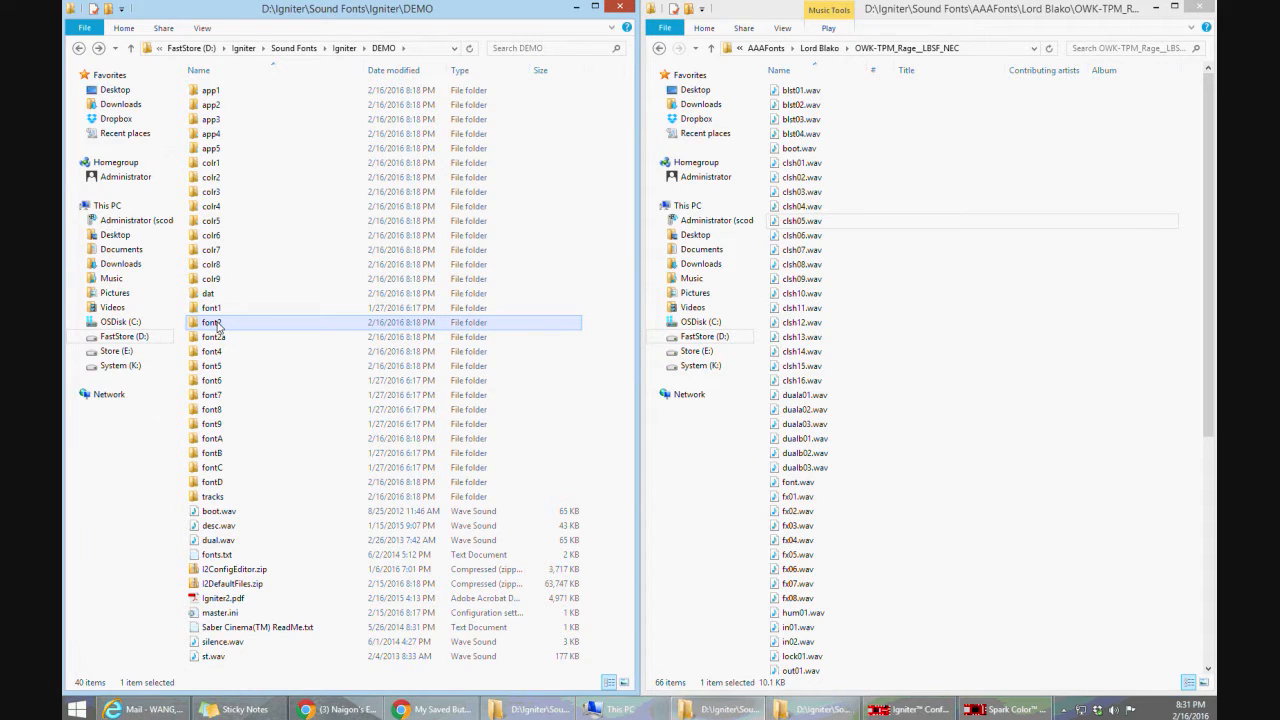
Rename the font2a folder as font3 to complete the swap of the two font folders
key("Down")
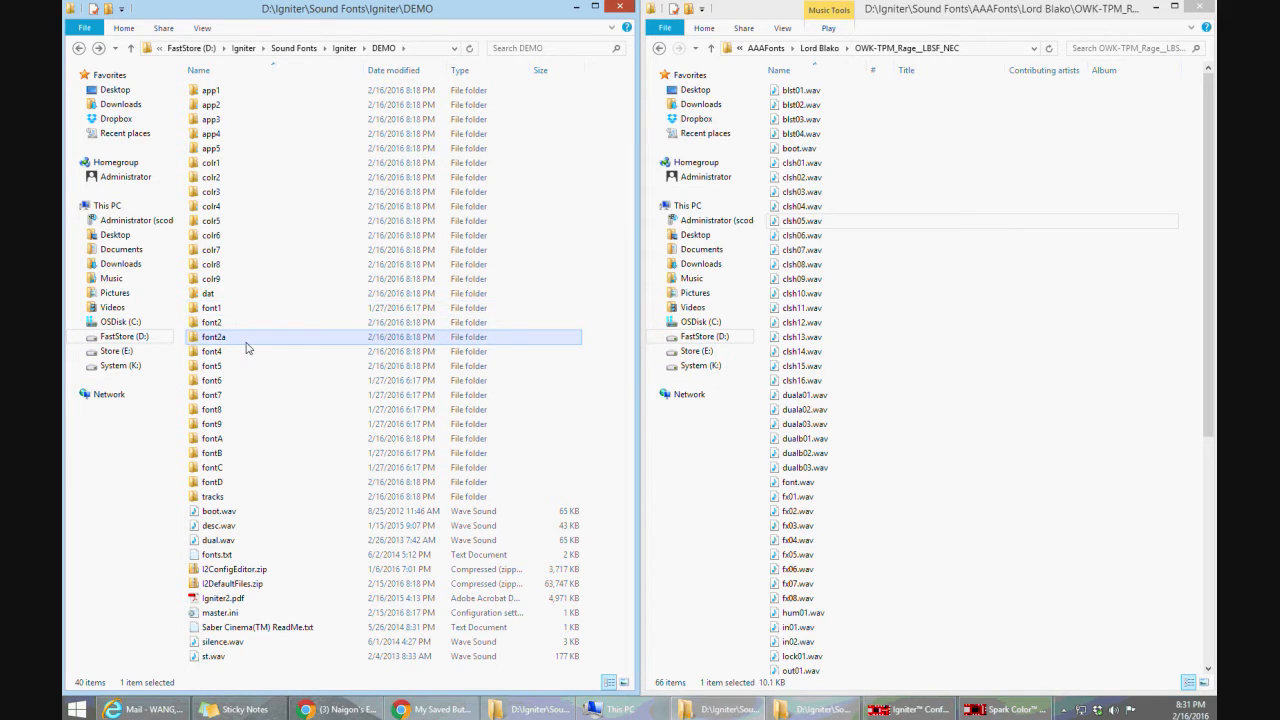
key("F2")
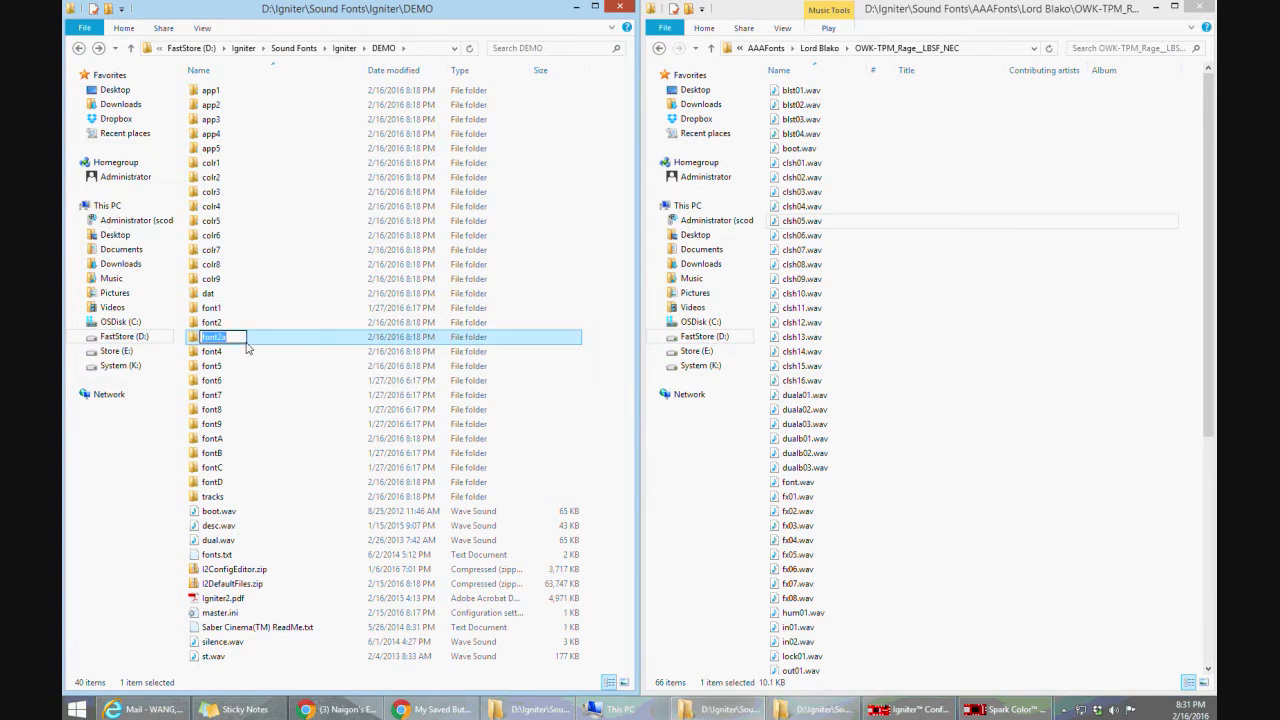
key("BackSpace")
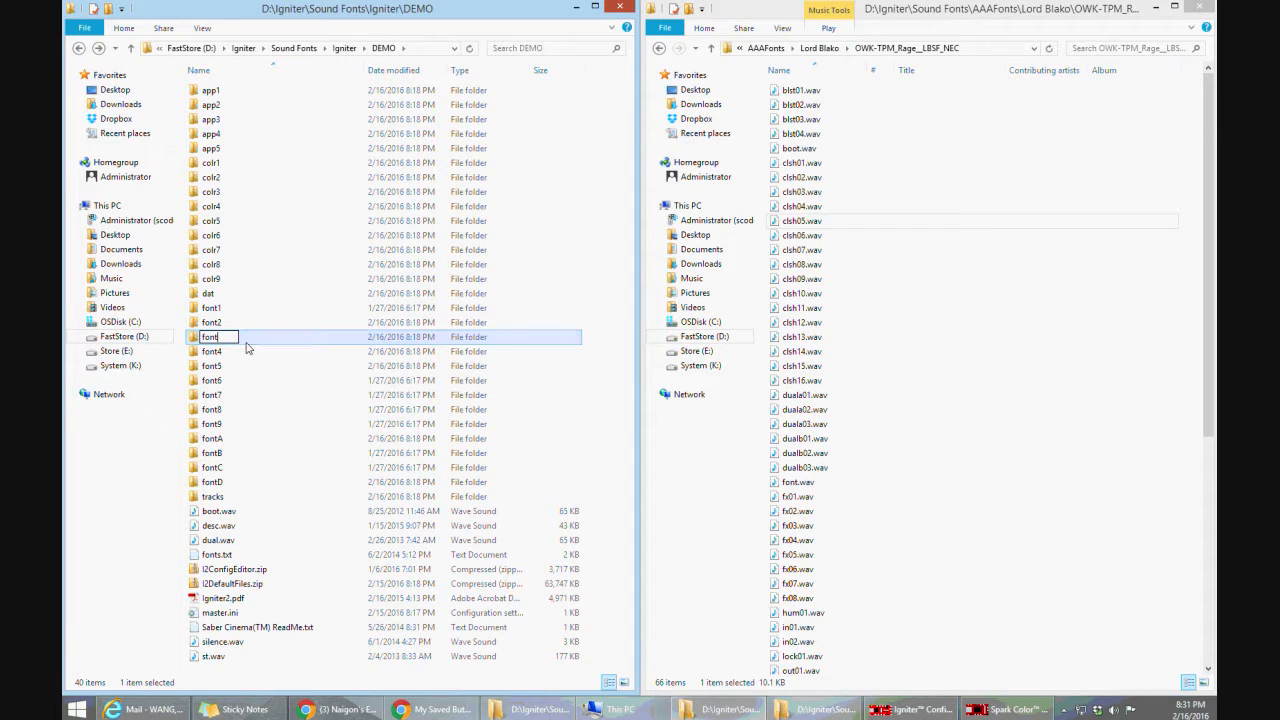
key("Return")
Open the font2 folder to identify its sound font by the enclosed text file, and return to DEMO
double_click(240, 322)
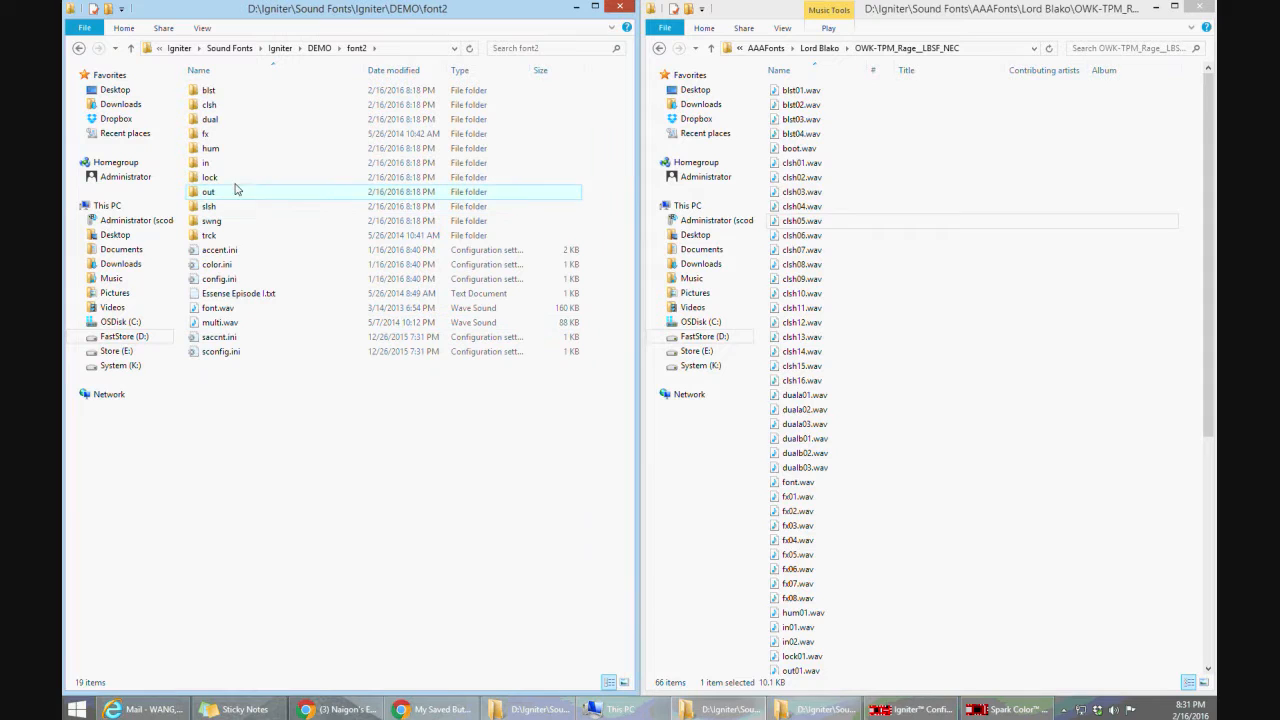
left_click(235, 293)
left_click(78, 48)
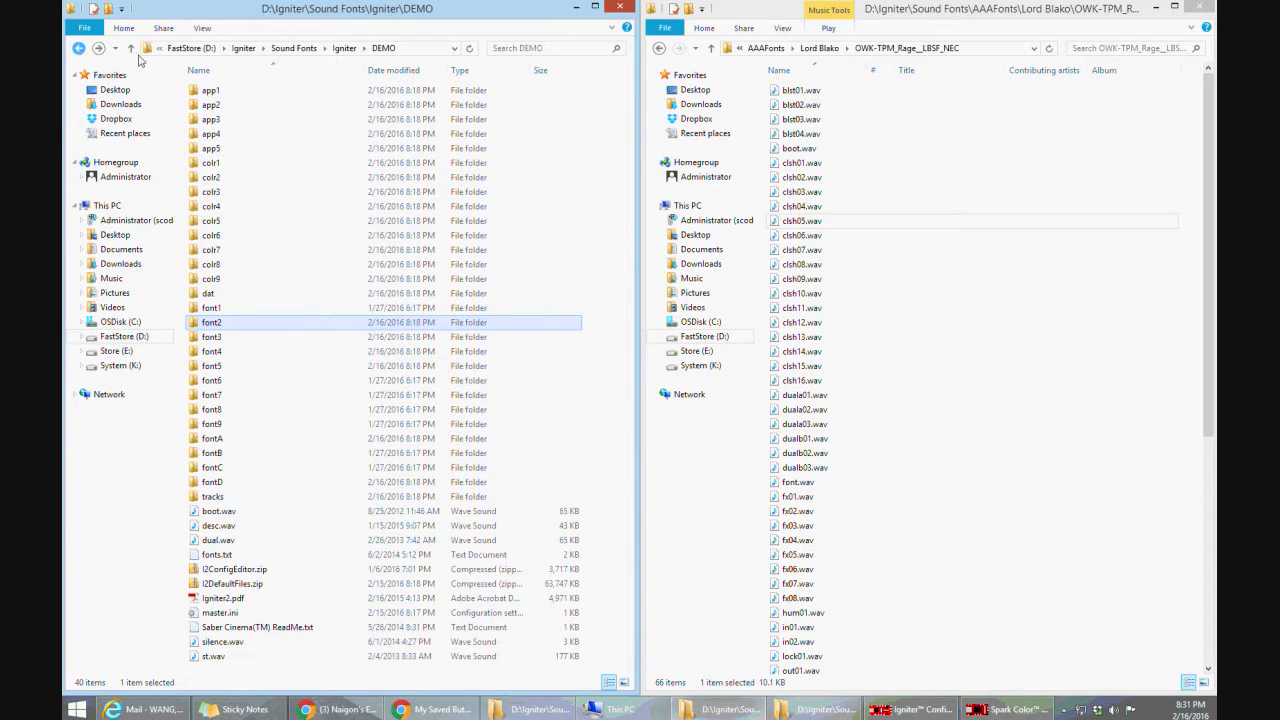
left_click(221, 340)
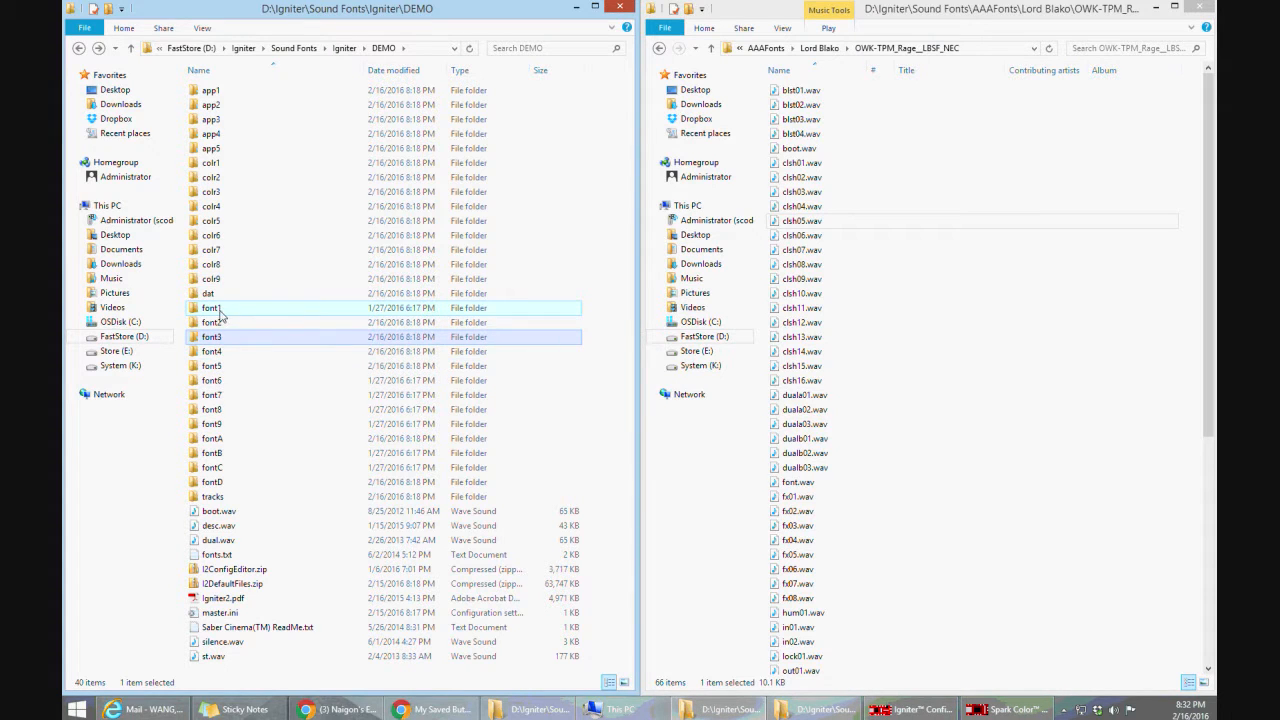
left_click(221, 312)
left_click(222, 383)
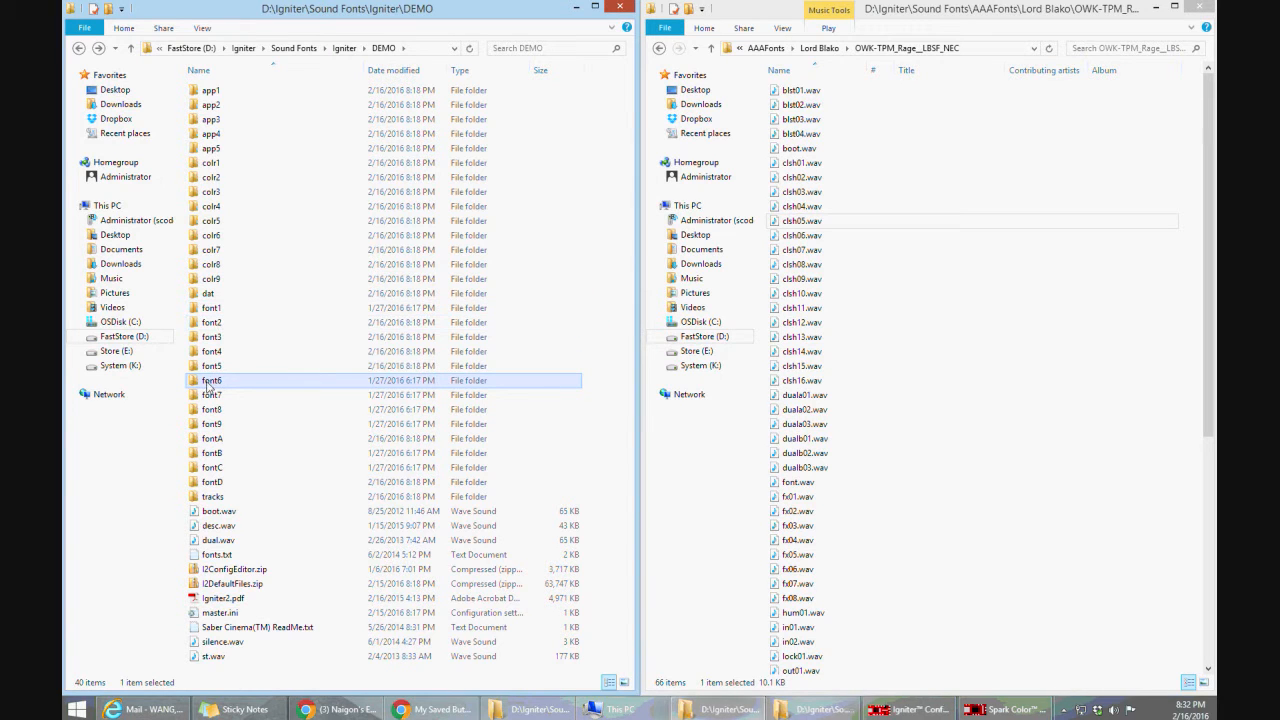
Check the contents of the font2 and fontD folders, returning to the DEMO folder after each
double_click(214, 322)
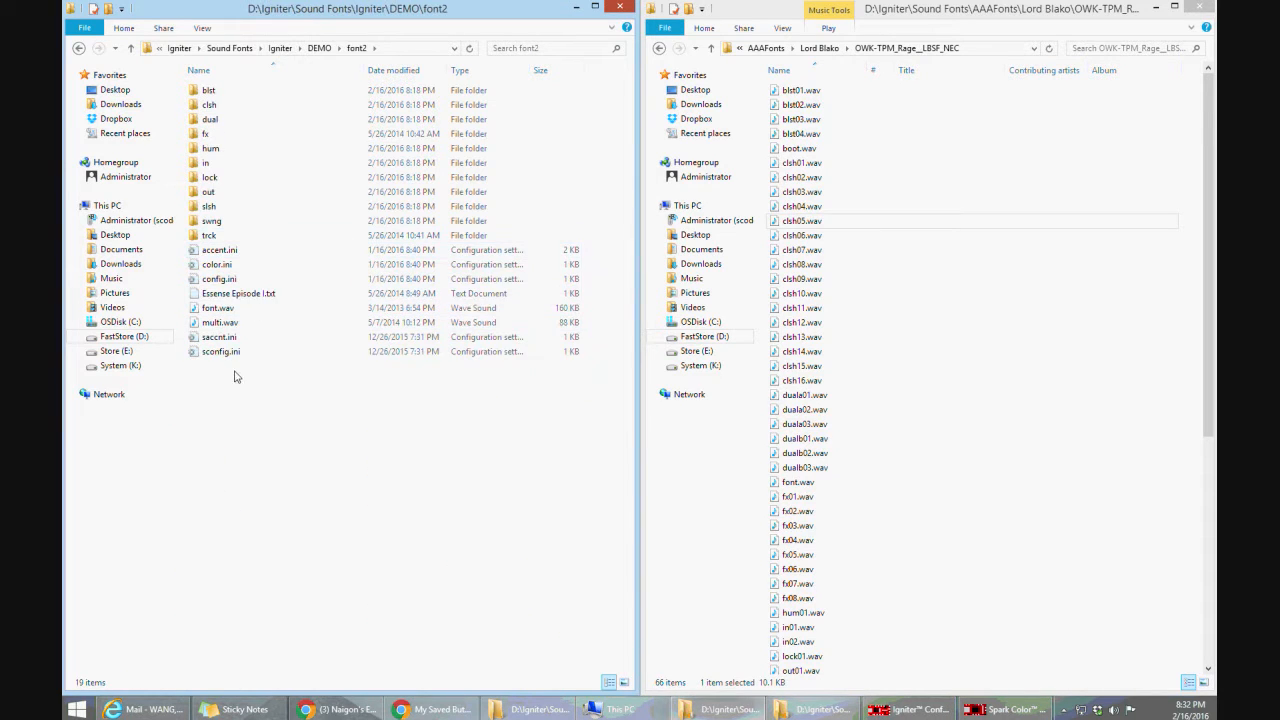
left_click(80, 48)
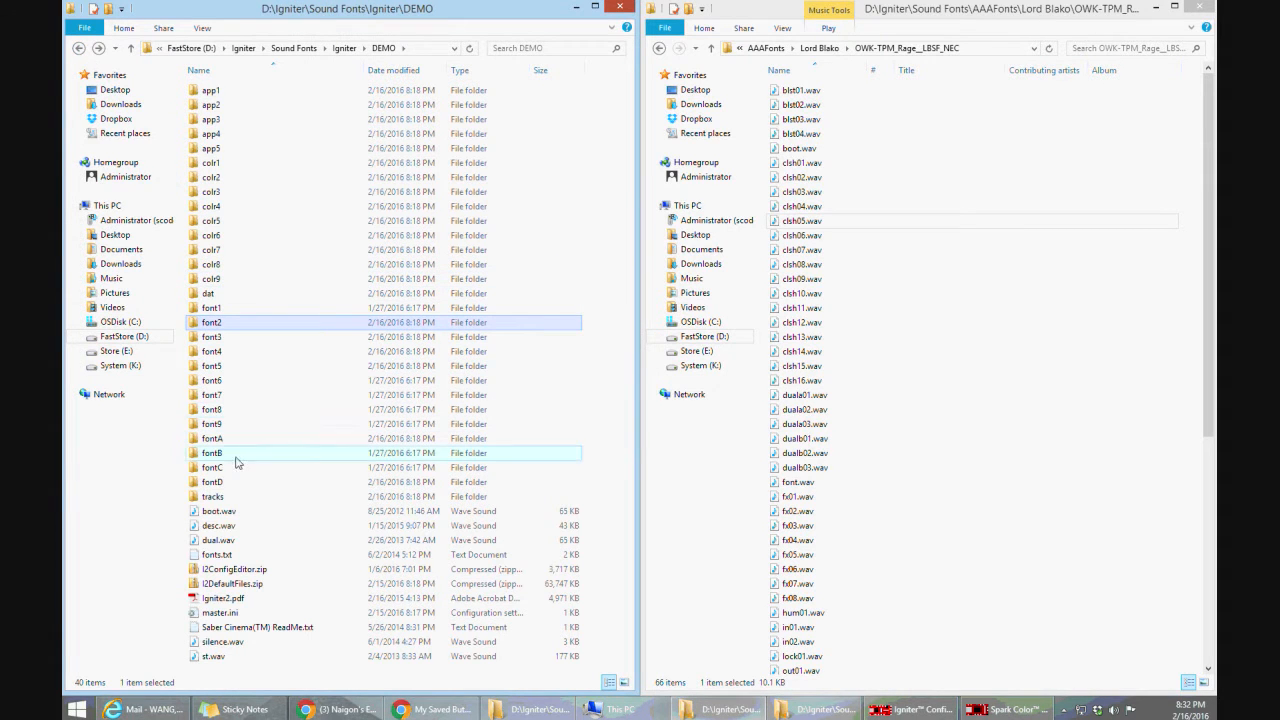
double_click(213, 484)
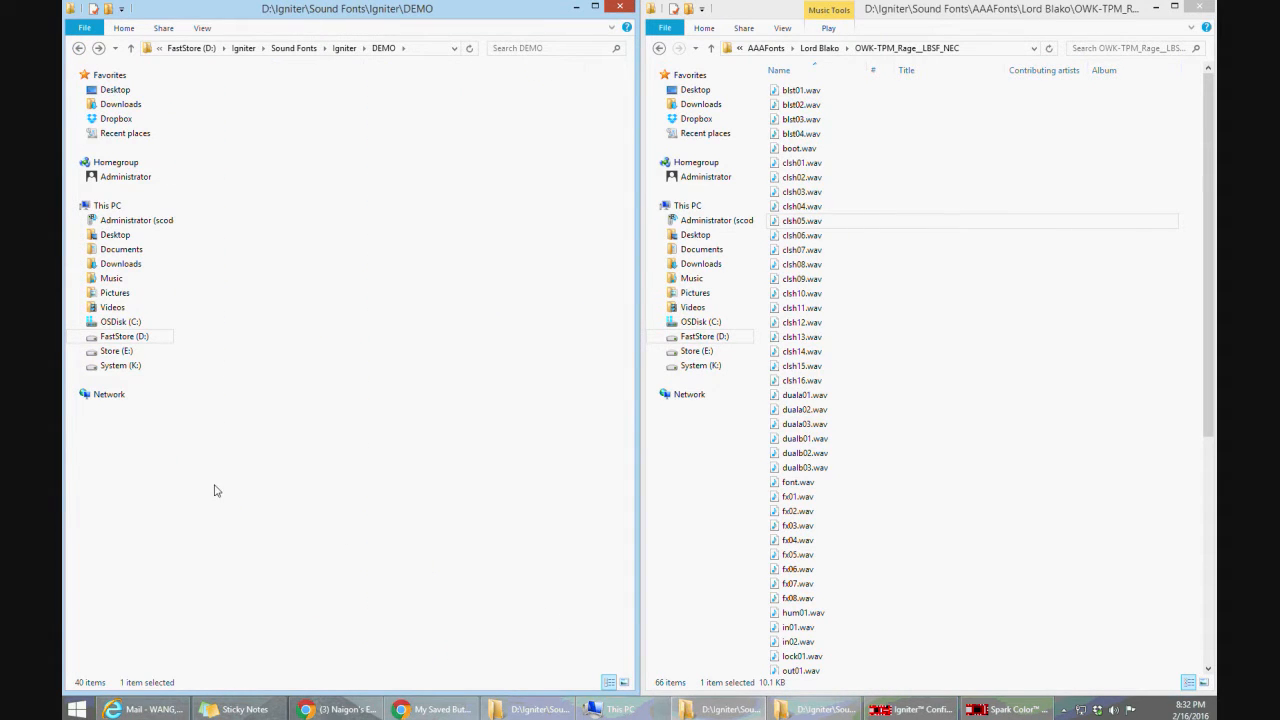
left_click(79, 48)
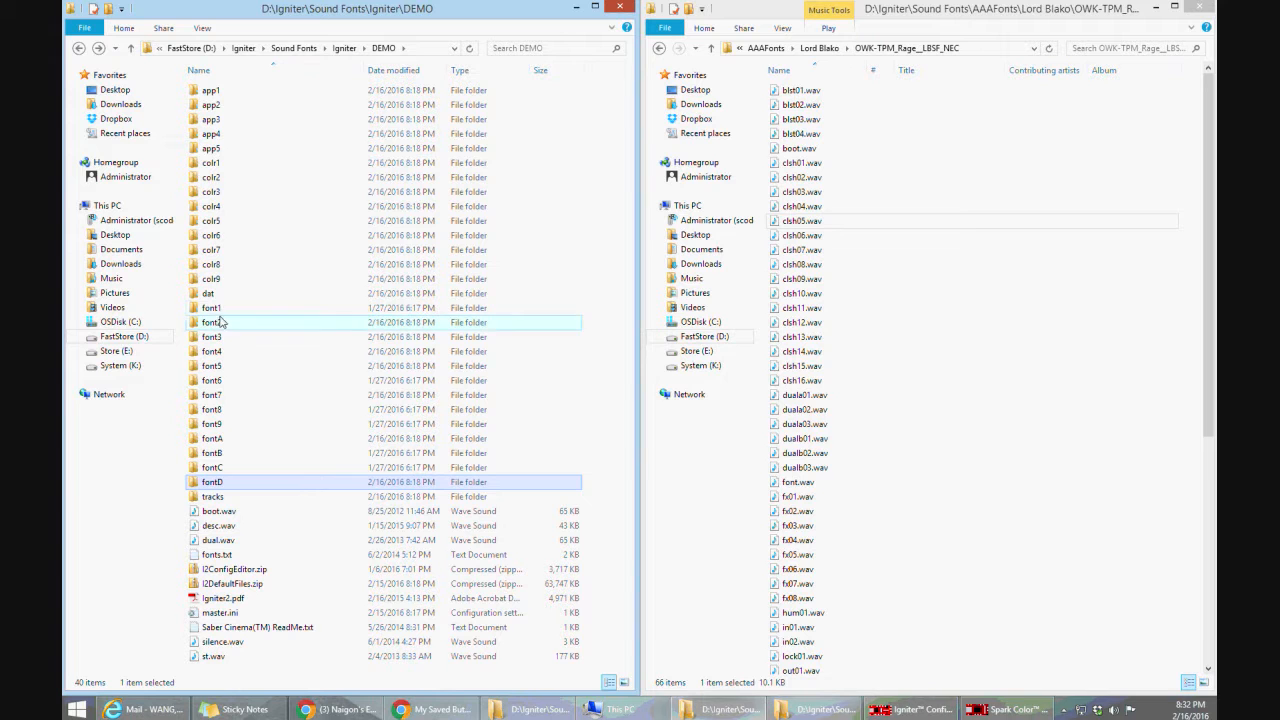
Bring up the Spark Color Config Editor window for a look and minimize it again
left_click(1004, 710)
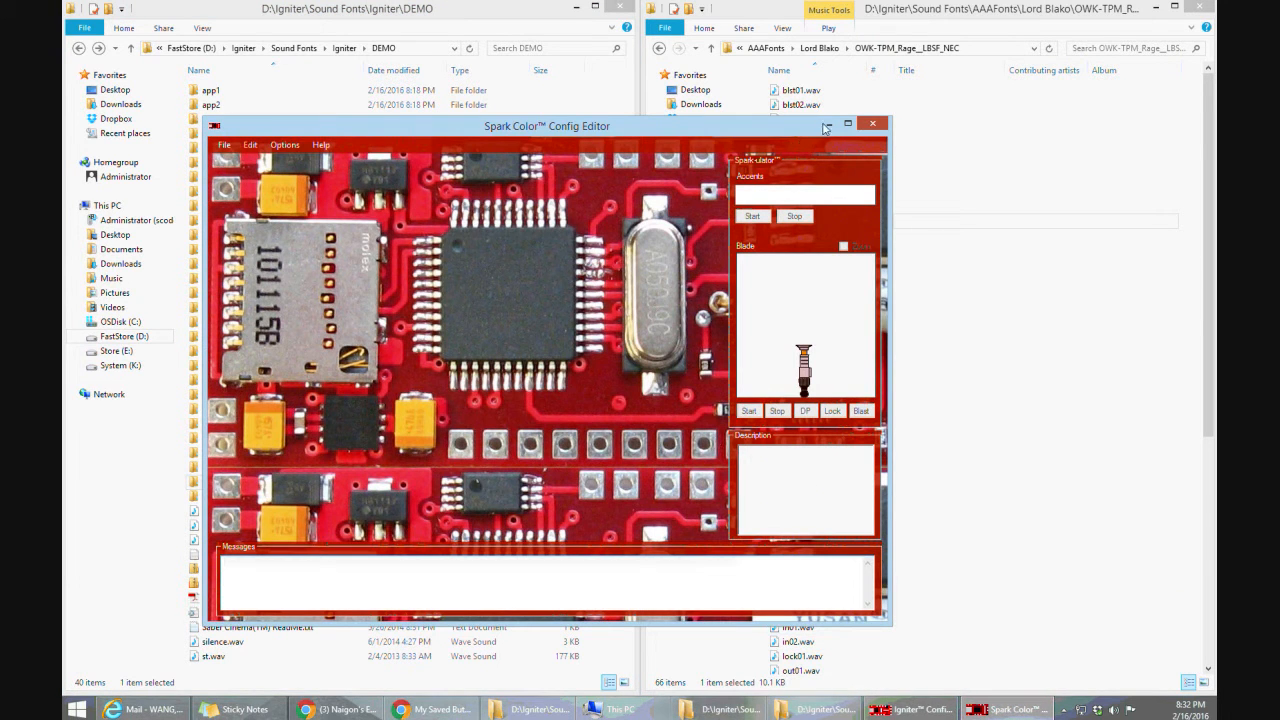
left_click(826, 124)
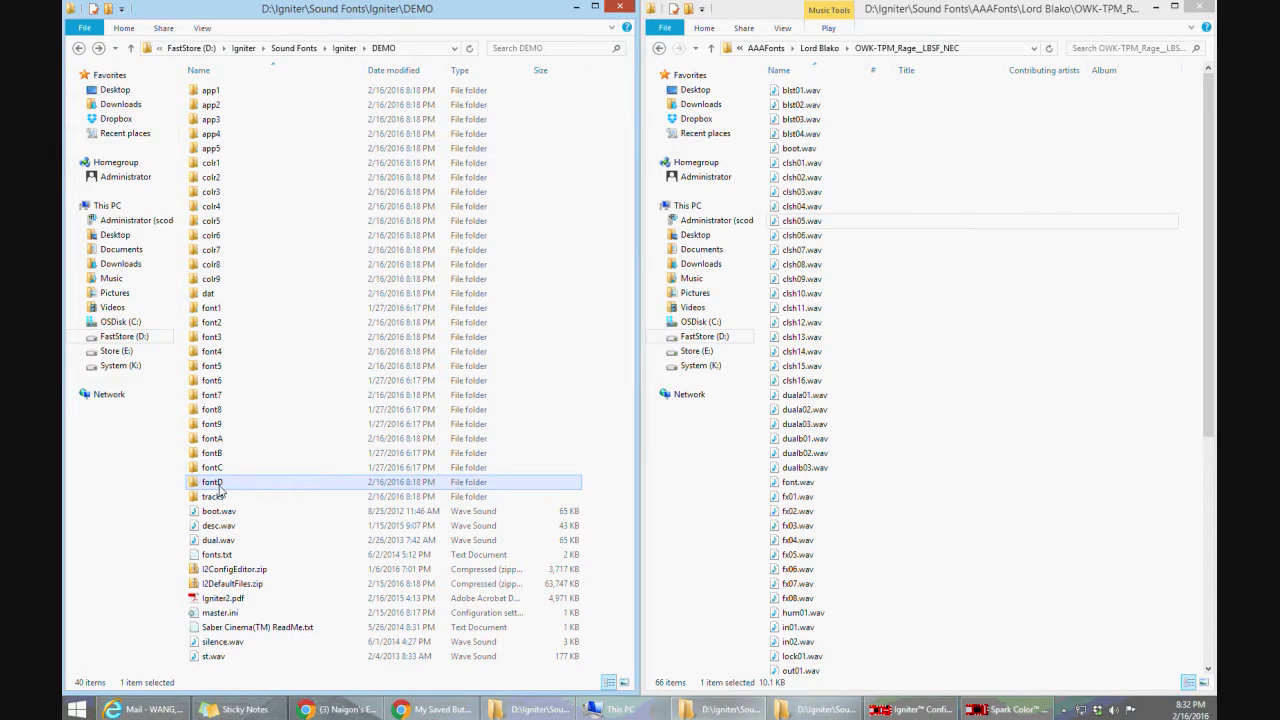
Rename the fontD folder in DEMO as font3a
left_click(215, 337)
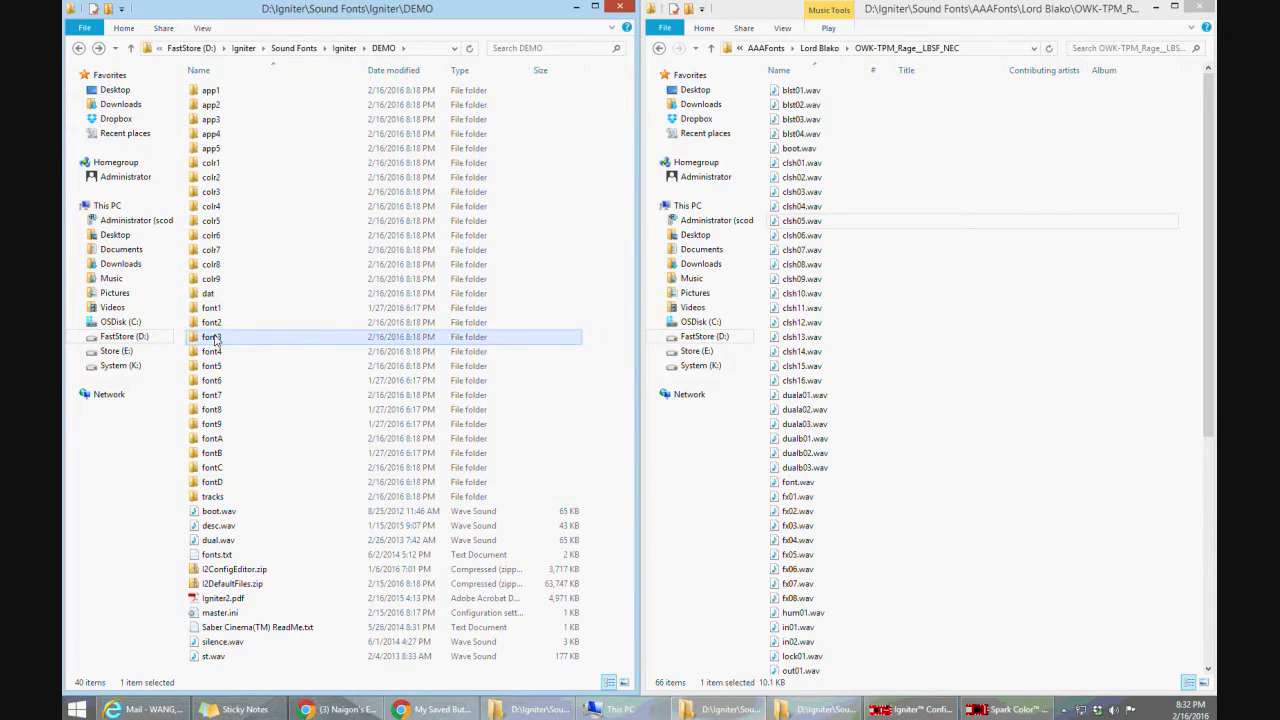
left_click(217, 487)
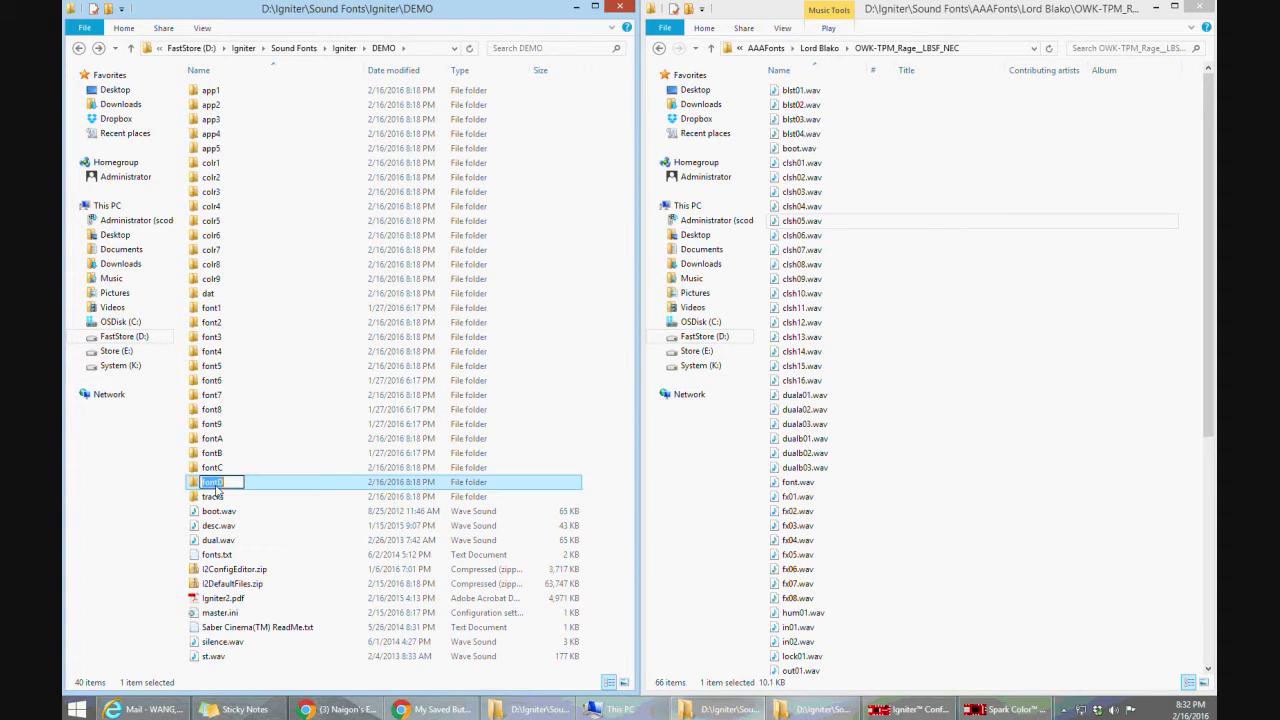
left_click(217, 486)
key("BackSpace")
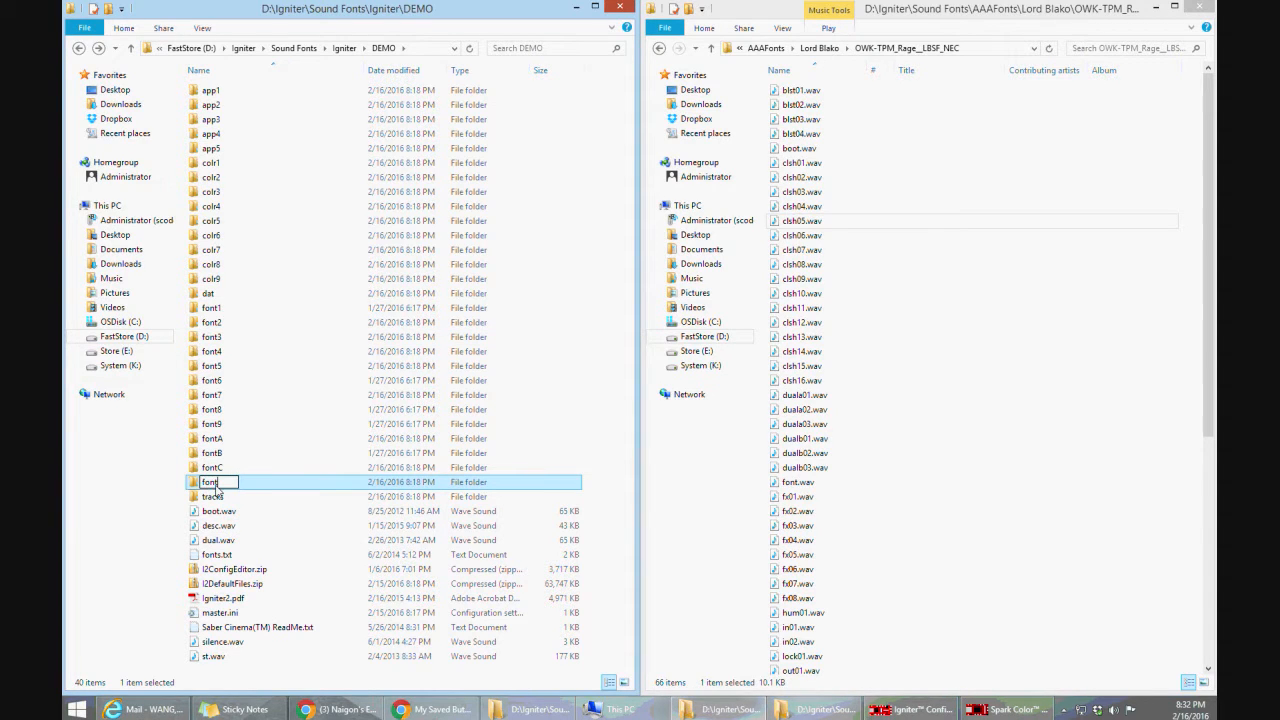
type("3a")
key("Return")
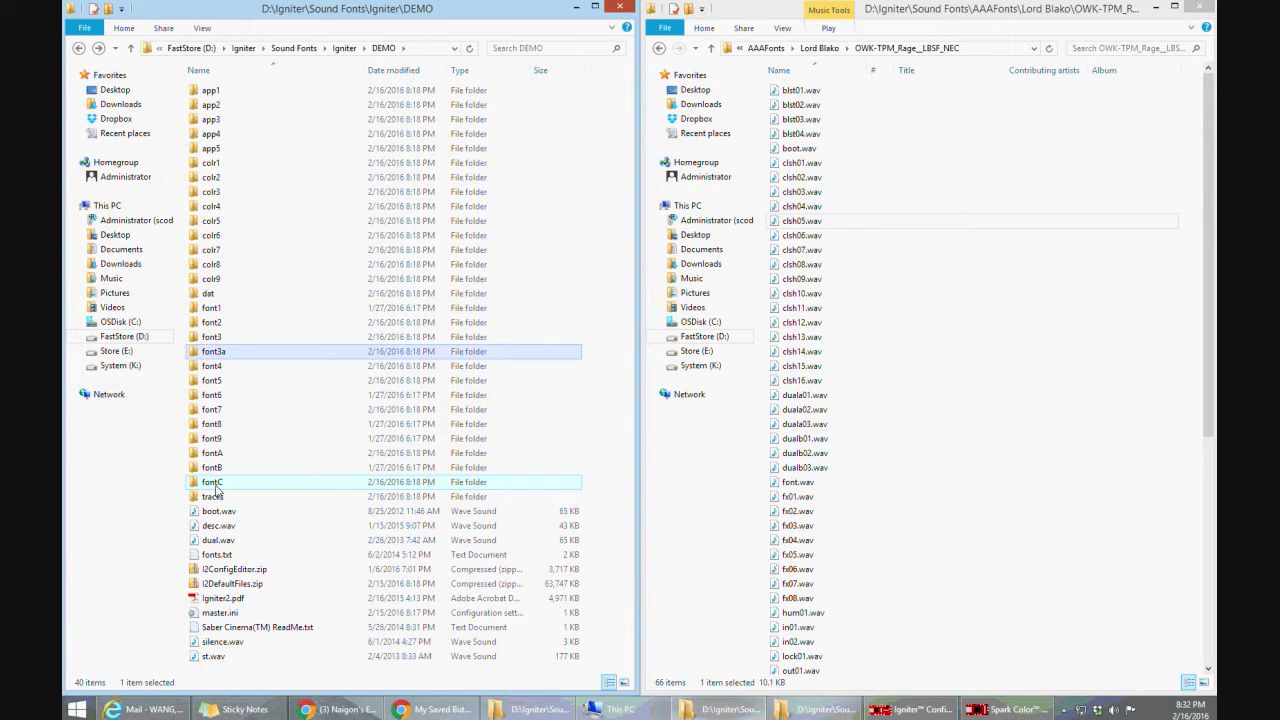
Rename the font3 folder in DEMO as fontD
key("Up")
key("F2")
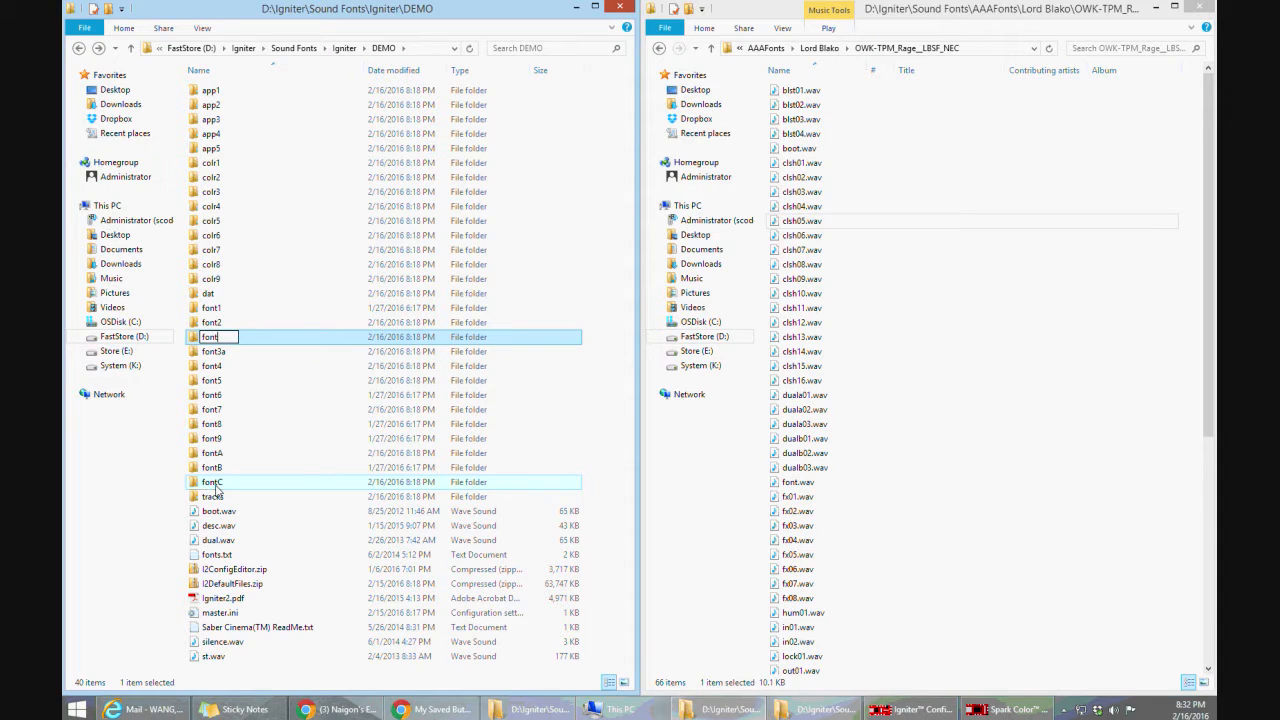
type("D")
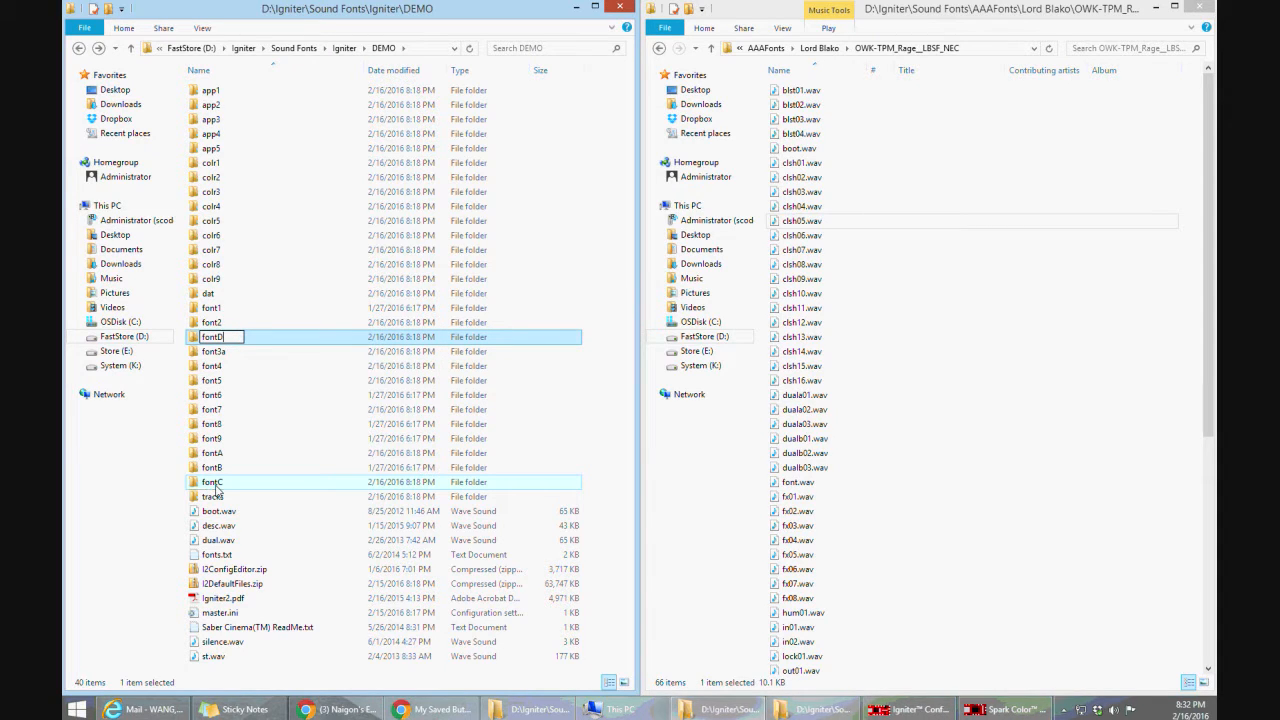
key("Return")
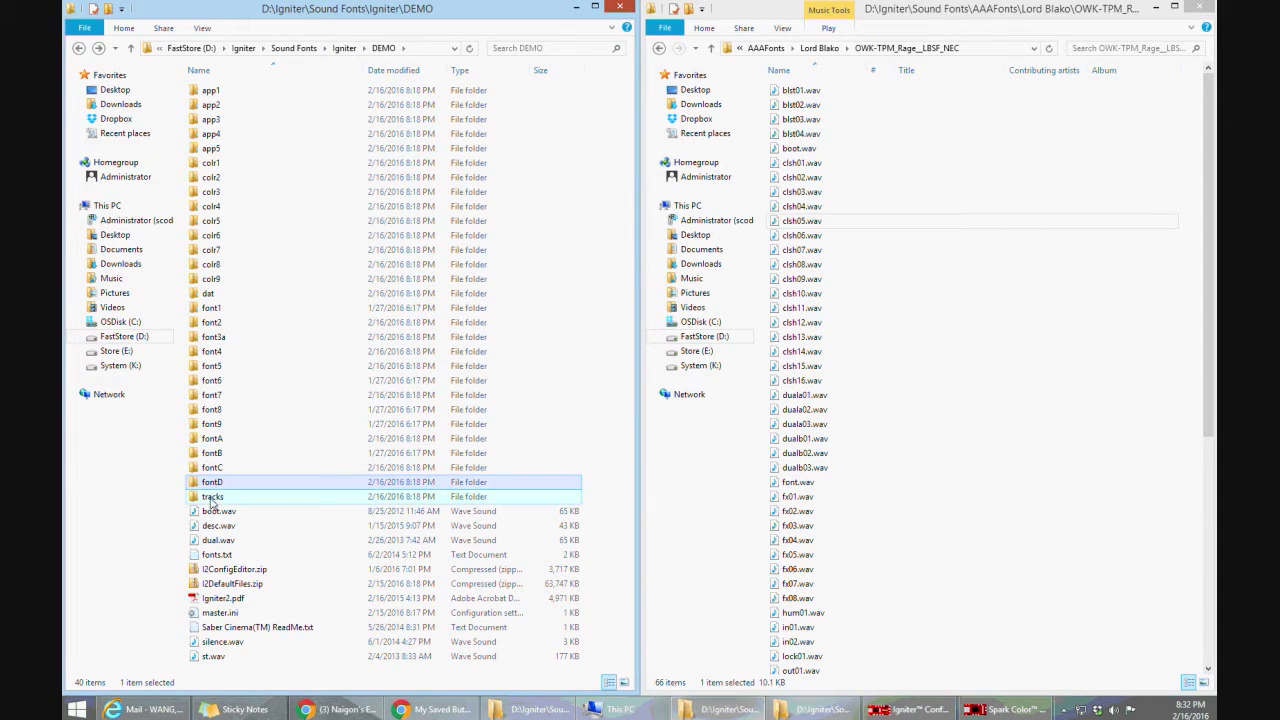
Rename the font3a folder in DEMO as font3 and look through its contents
left_click(222, 338)
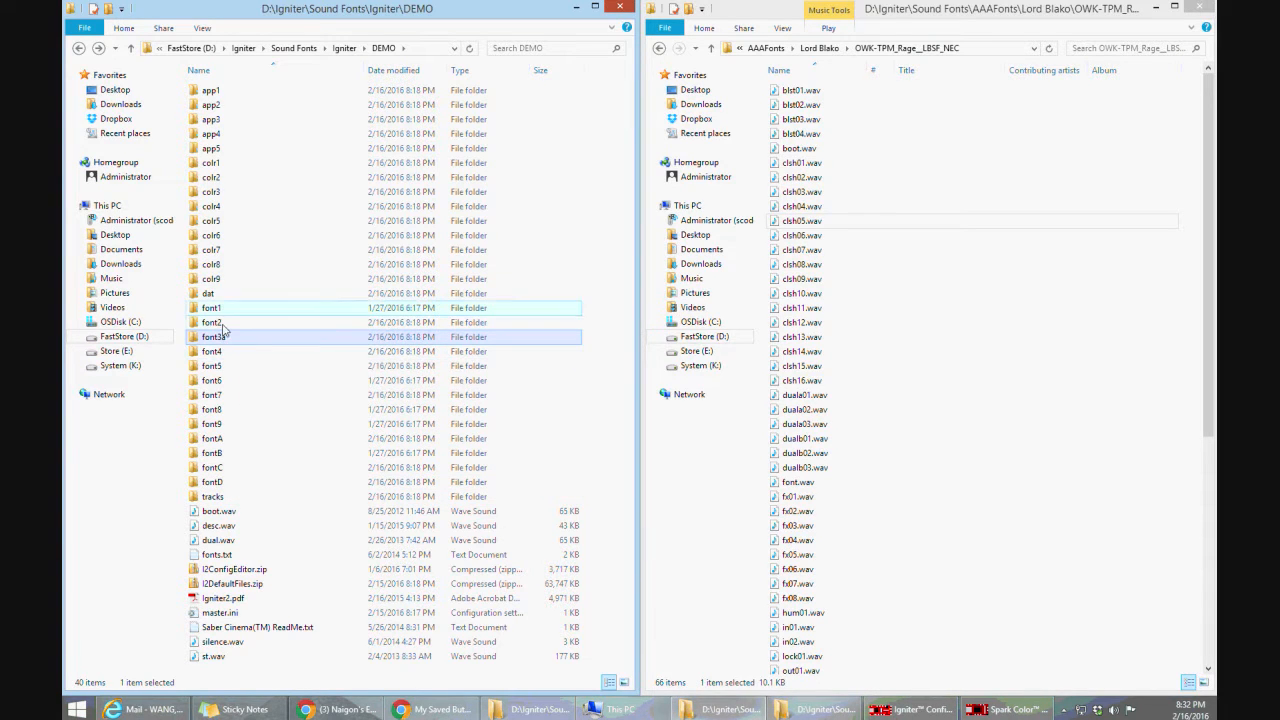
key("Right")
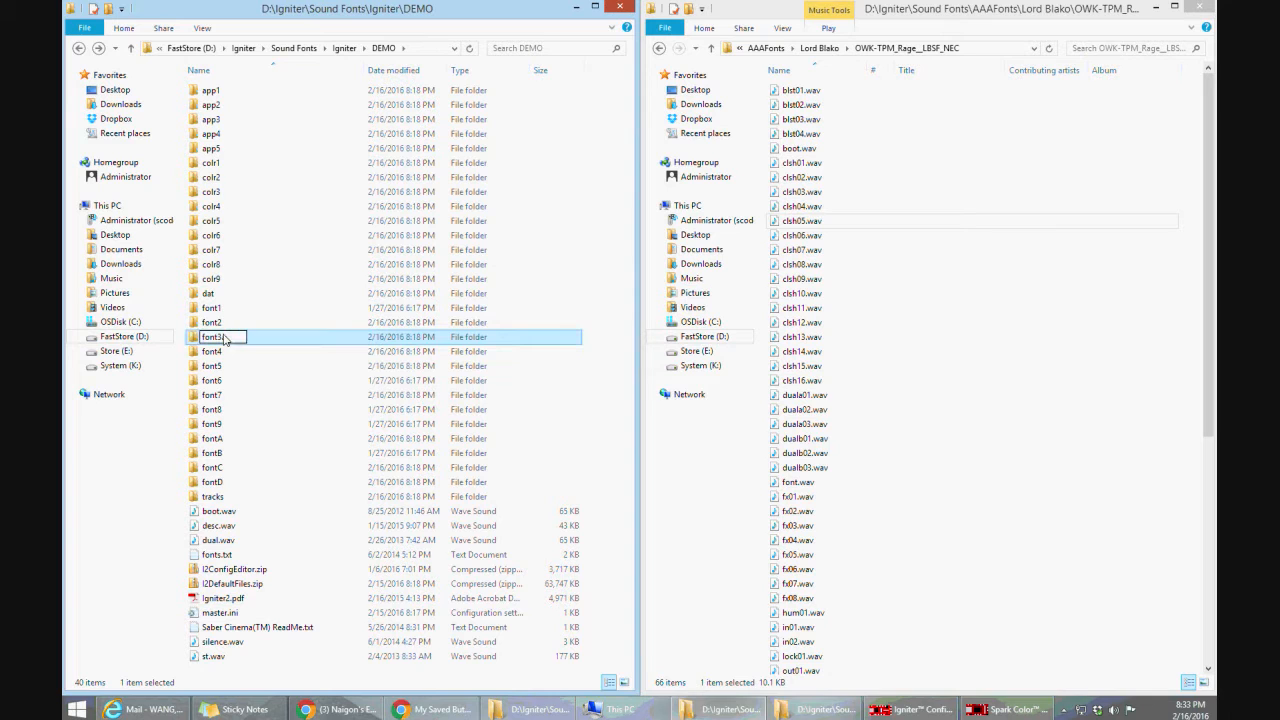
key("BackSpace")
double_click(213, 337)
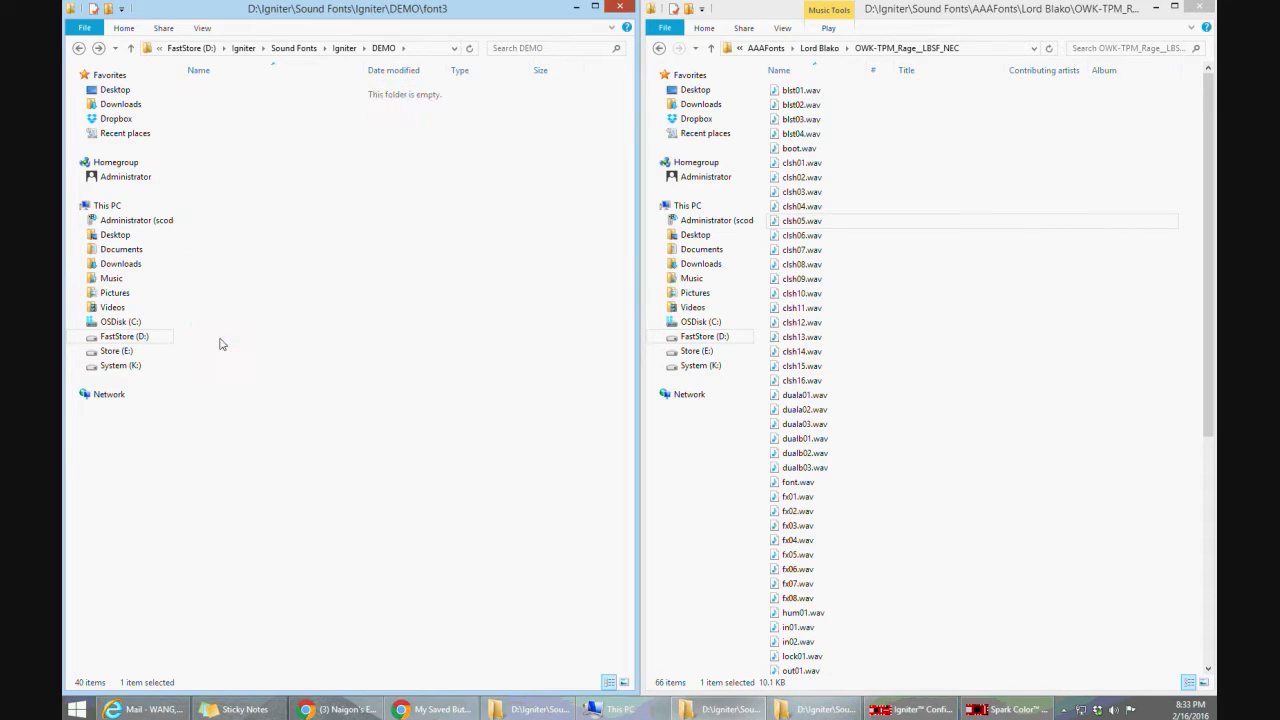
left_click(79, 49)
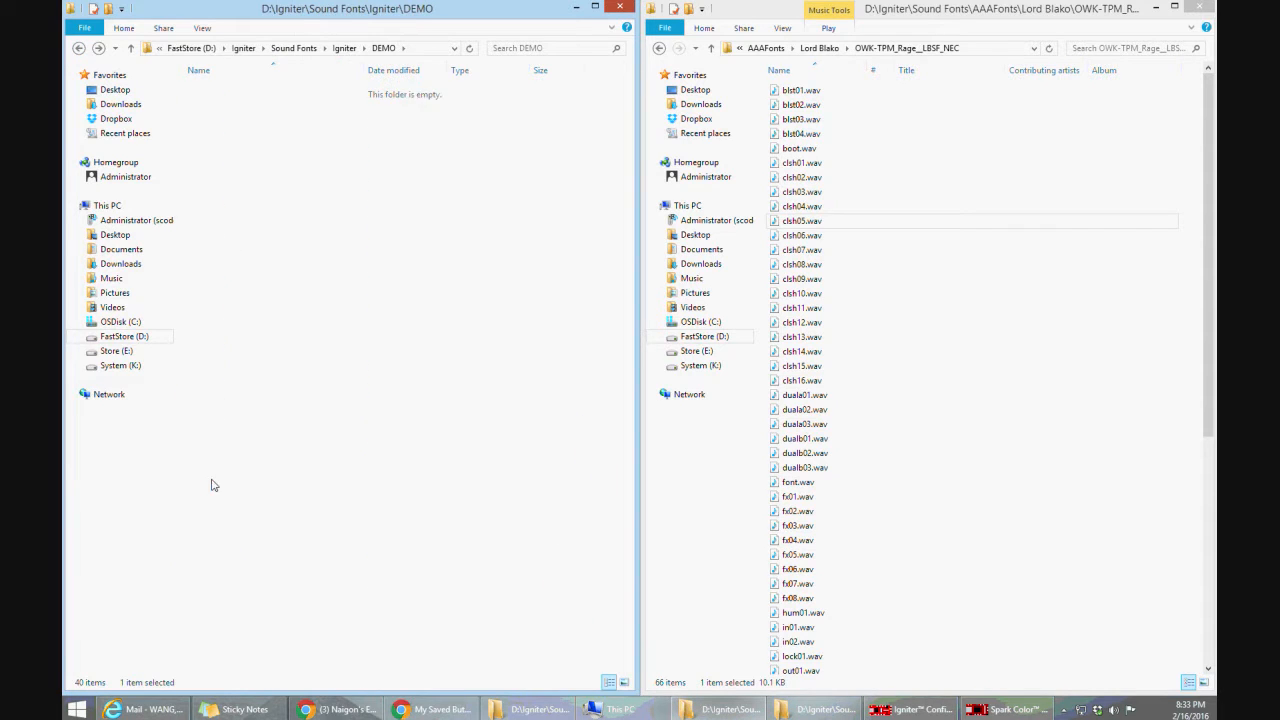
Copy the saccnt.ini and sconfig.ini files from the fontD folder
double_click(212, 481)
left_click(217, 326)
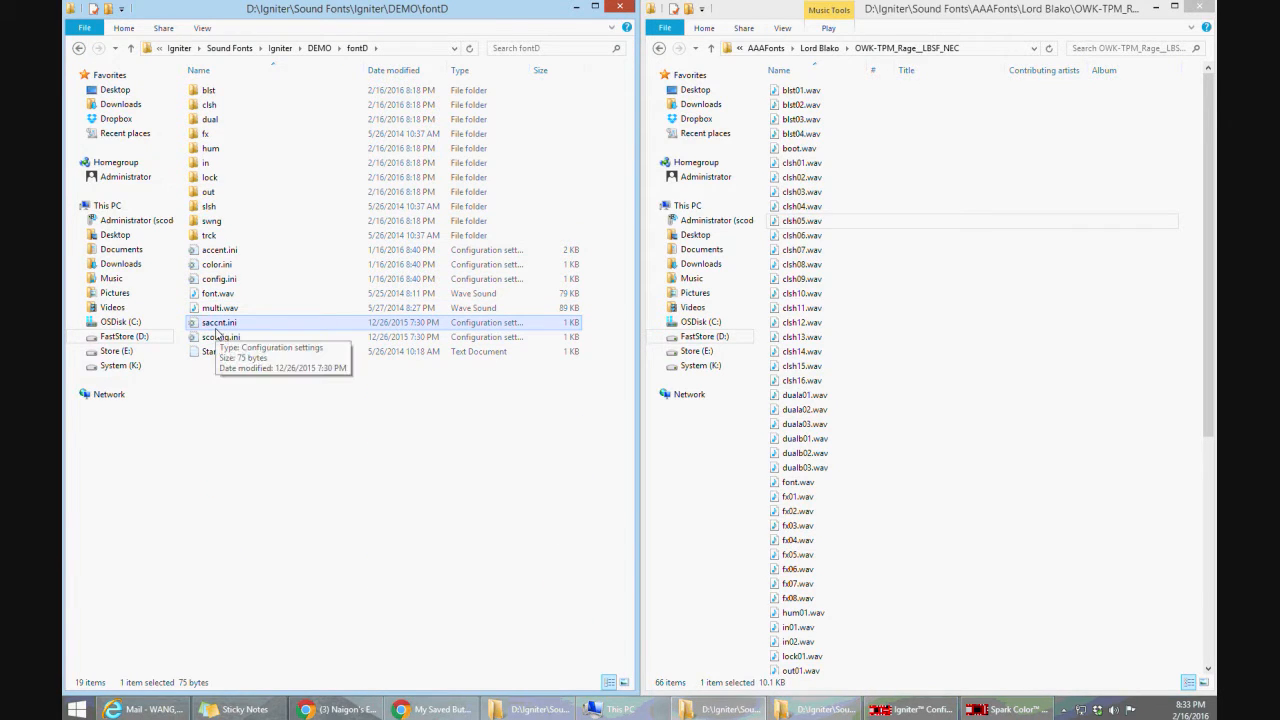
left_click(218, 338, "ctrl")
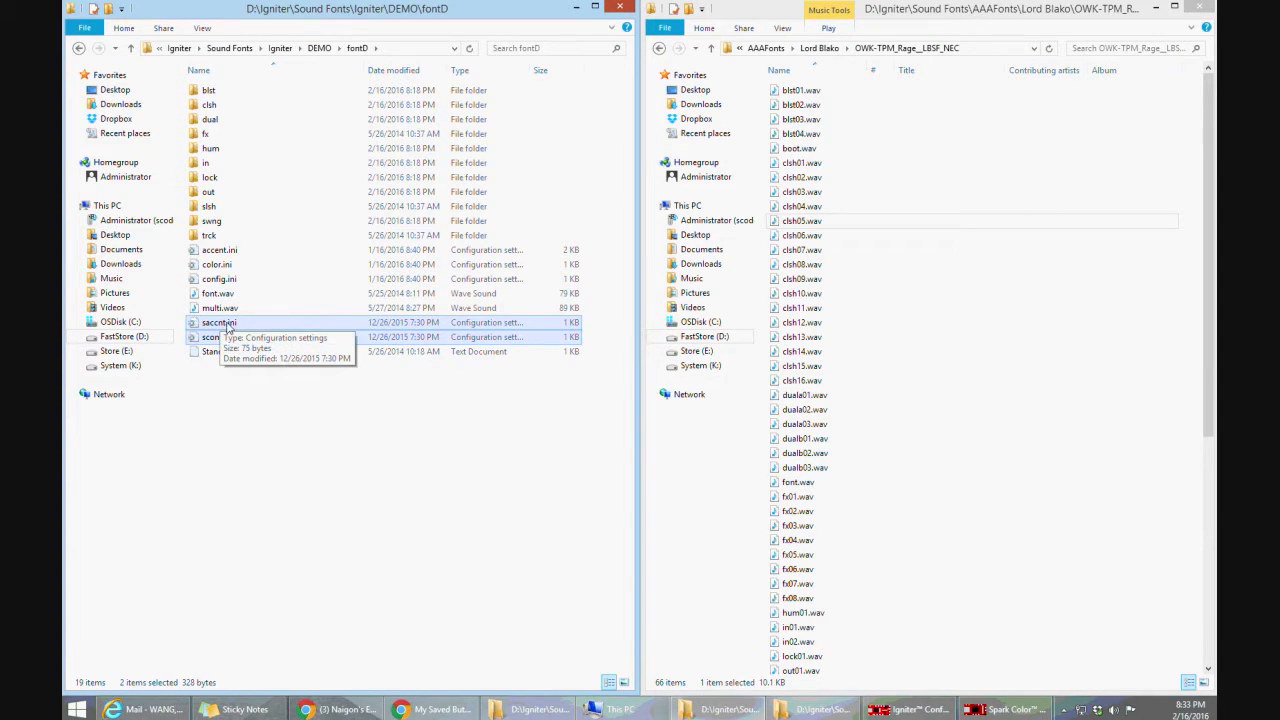
right_click(222, 323)
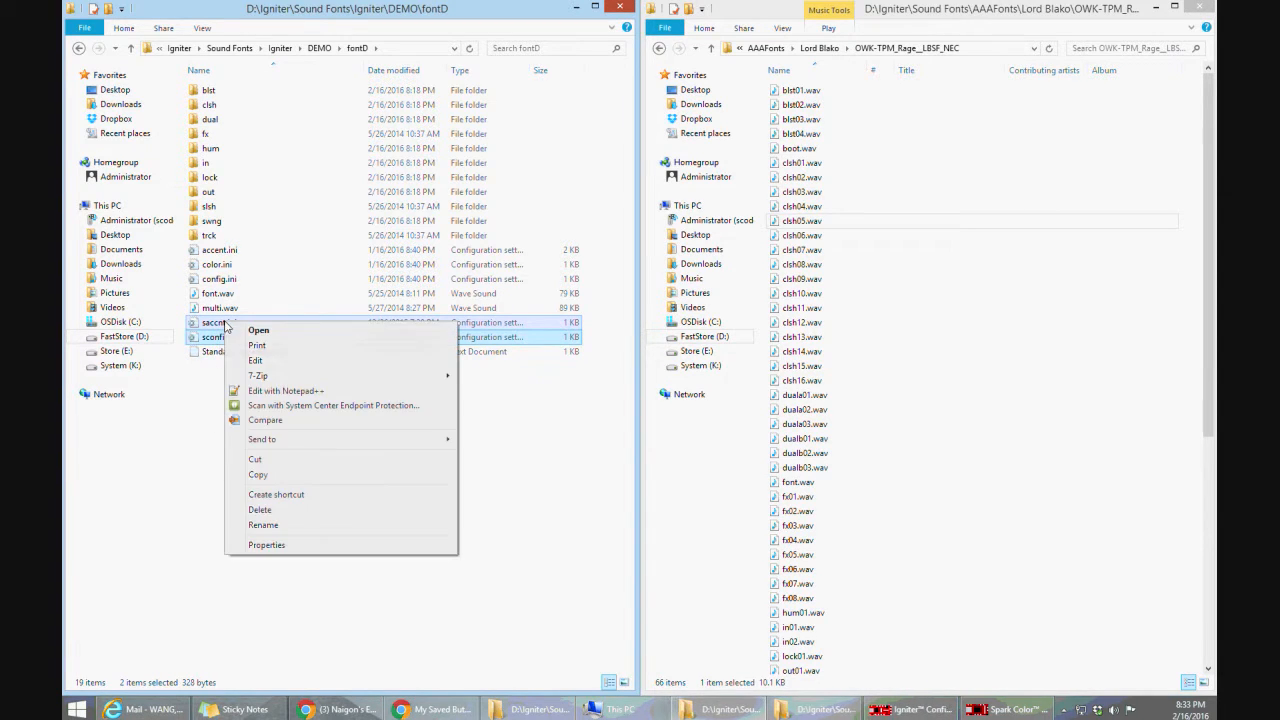
left_click(258, 474)
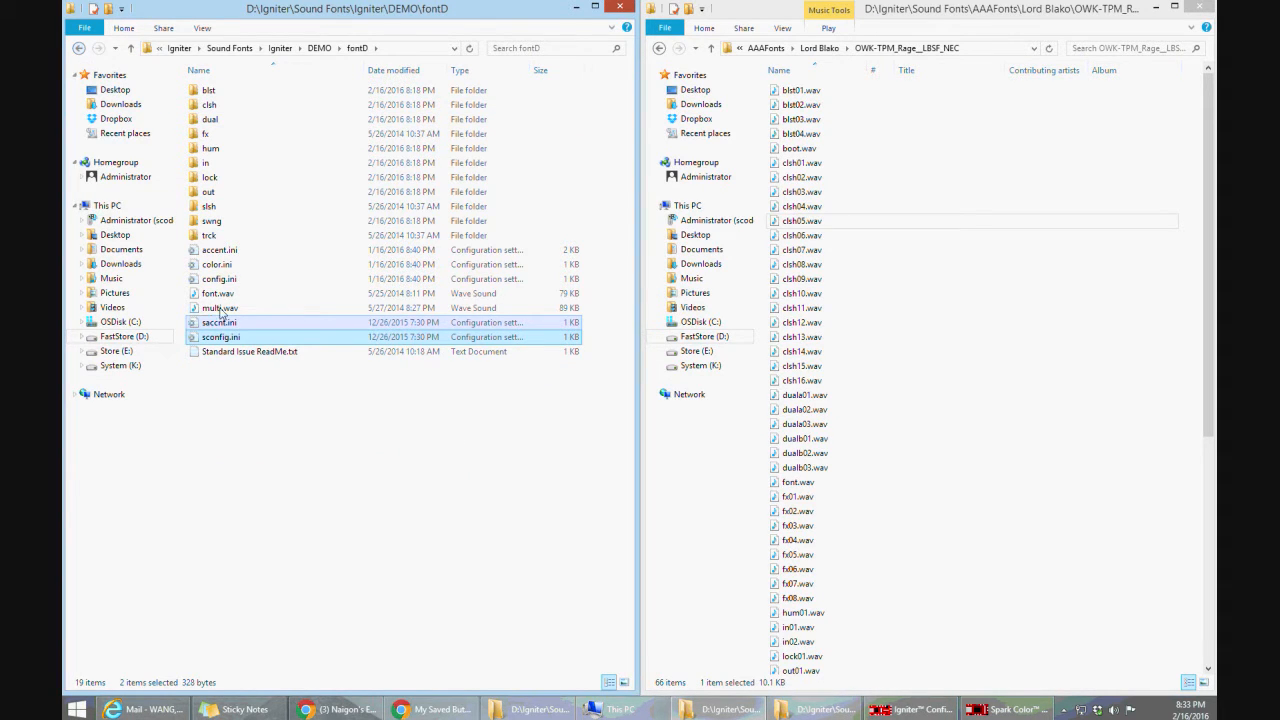
Paste the copied saccnt.ini and sconfig.ini files into the font3 folder in DEMO
left_click(79, 48)
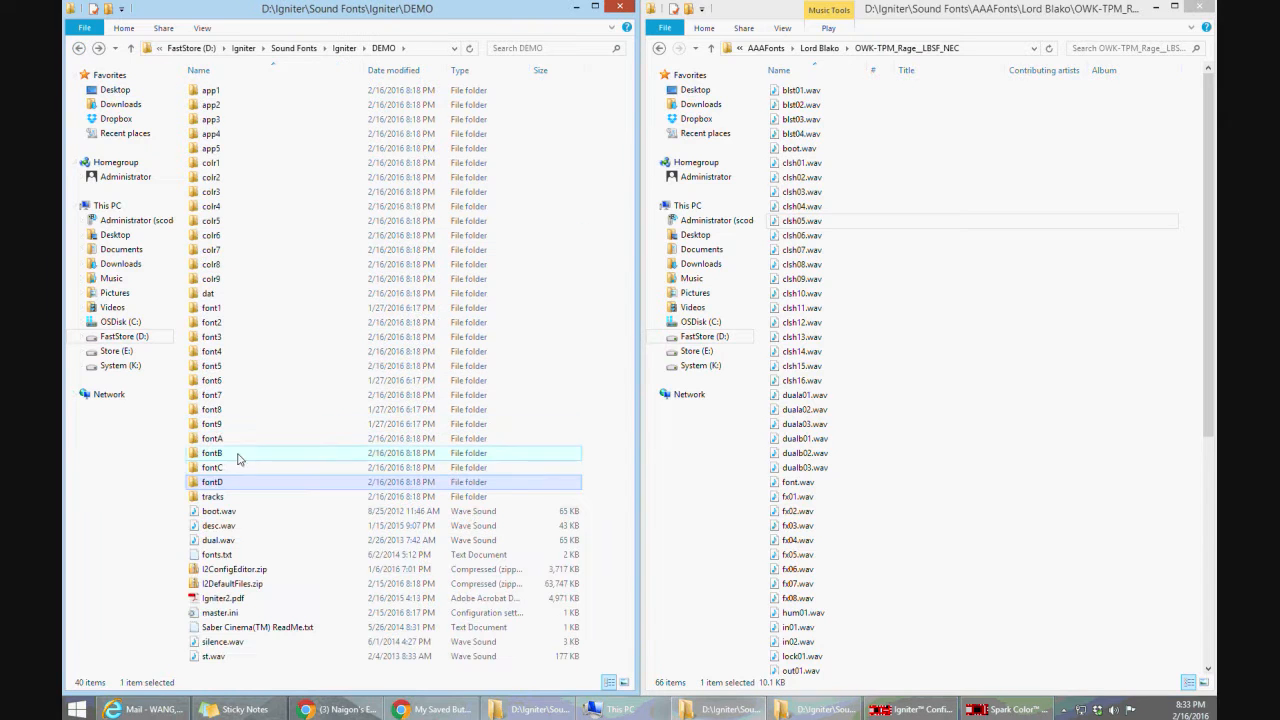
double_click(217, 343)
right_click(224, 357)
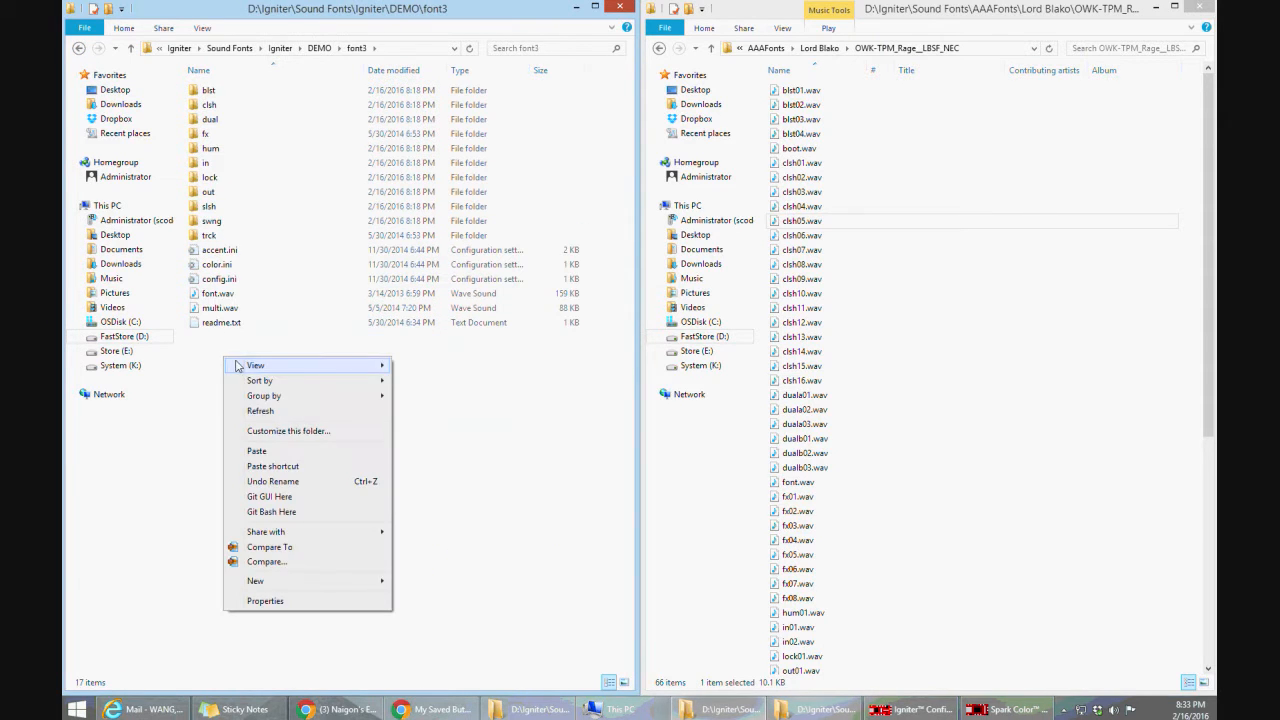
left_click(285, 455)
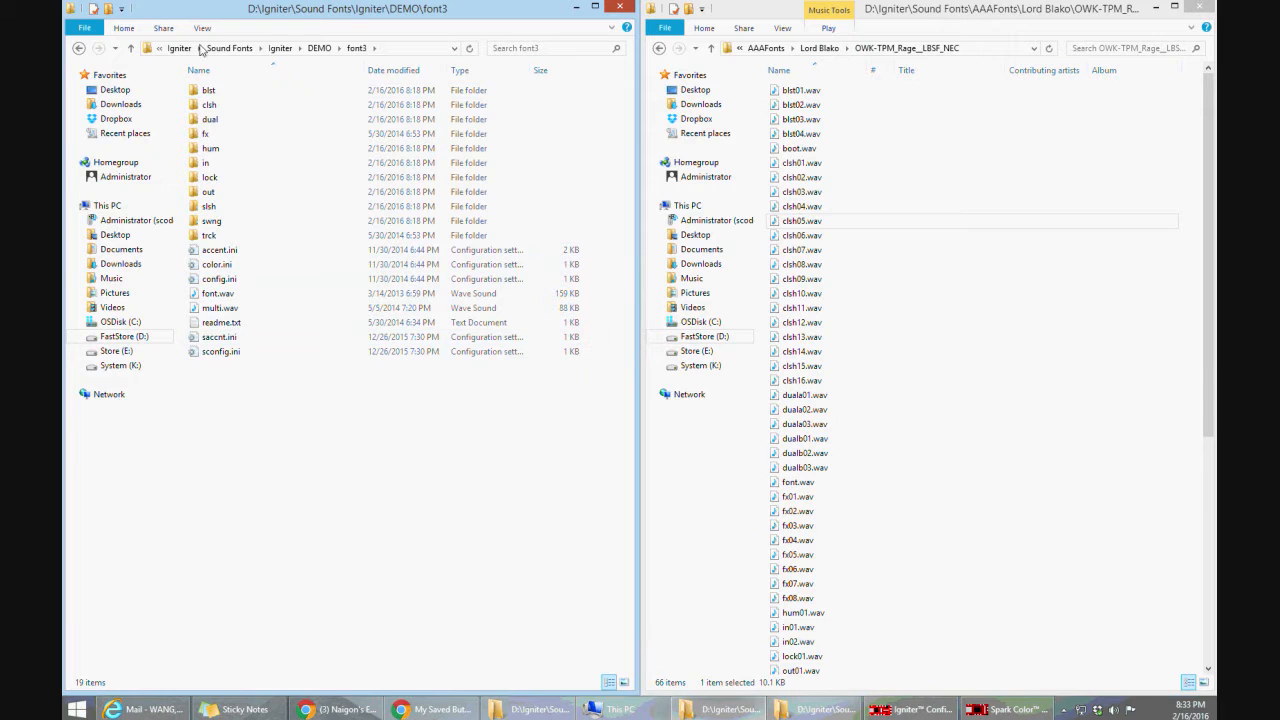
Switch to Spark Color Config Editor, load sconfig.ini from DEMO's font3 folder and save the configuration
left_click(1010, 709)
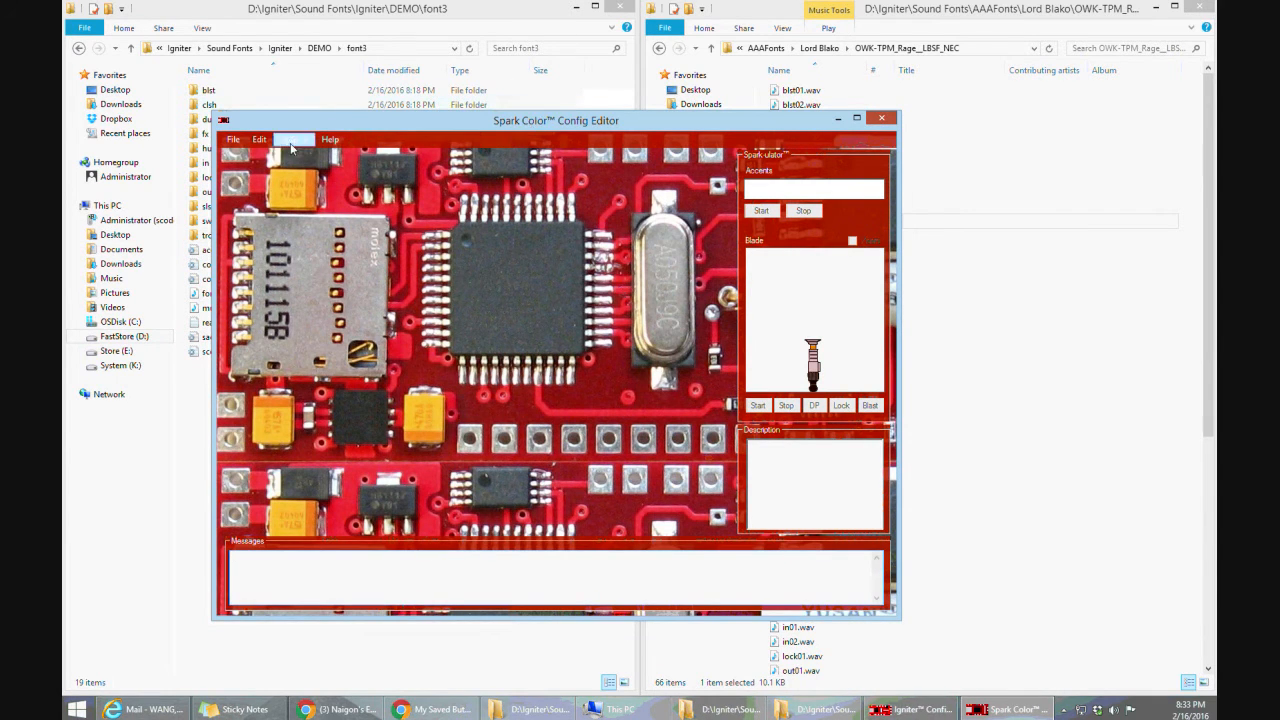
left_click(232, 139)
left_click(245, 162)
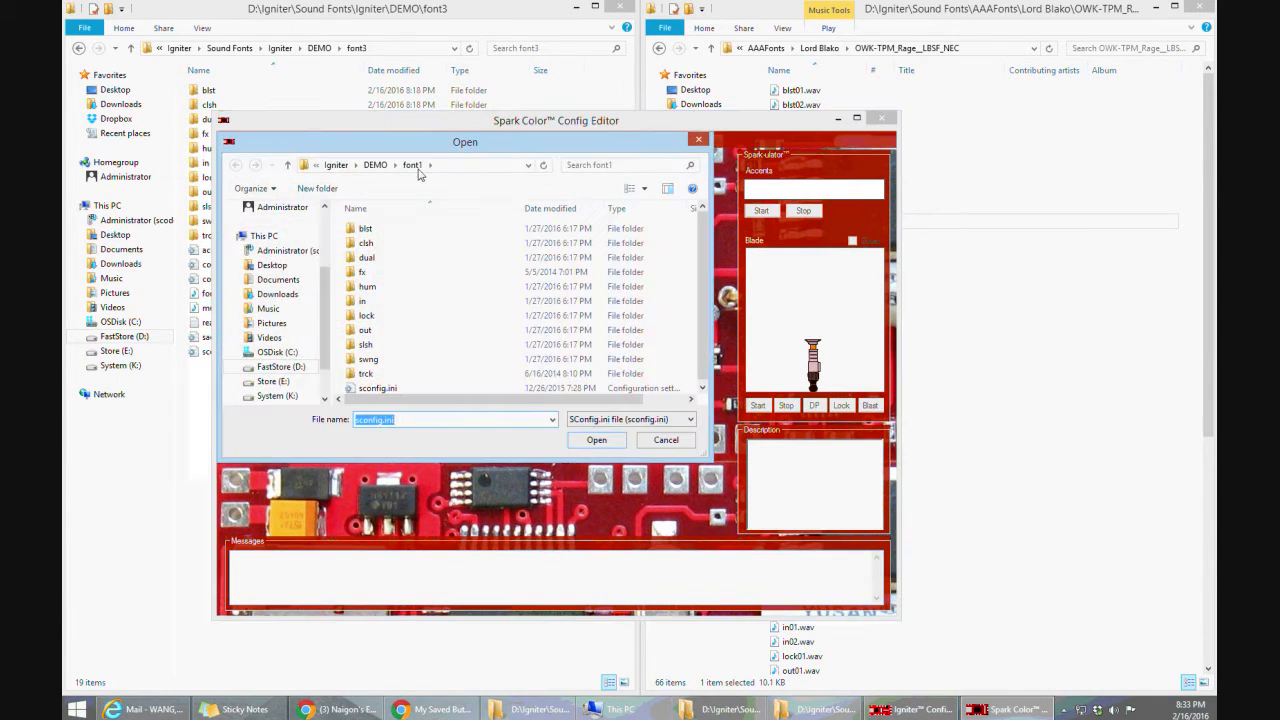
left_click(376, 166)
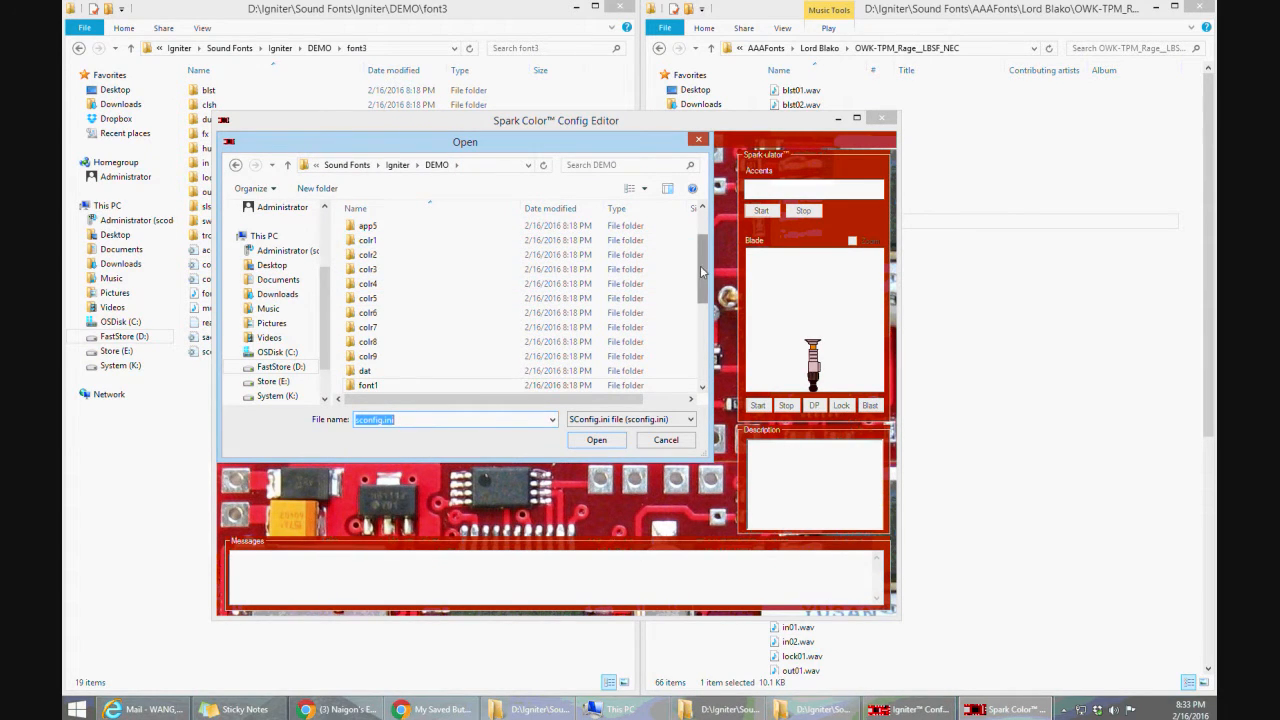
scroll(508, 349, "down", 3)
double_click(429, 357)
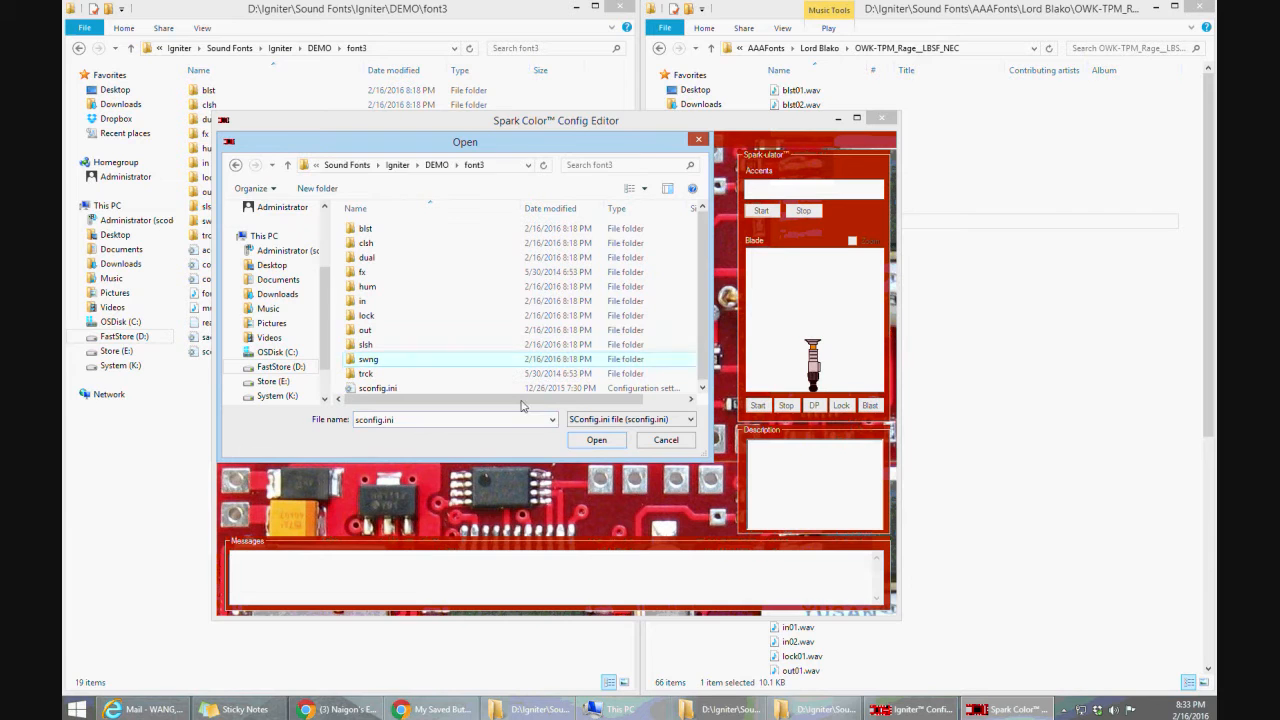
left_click(595, 441)
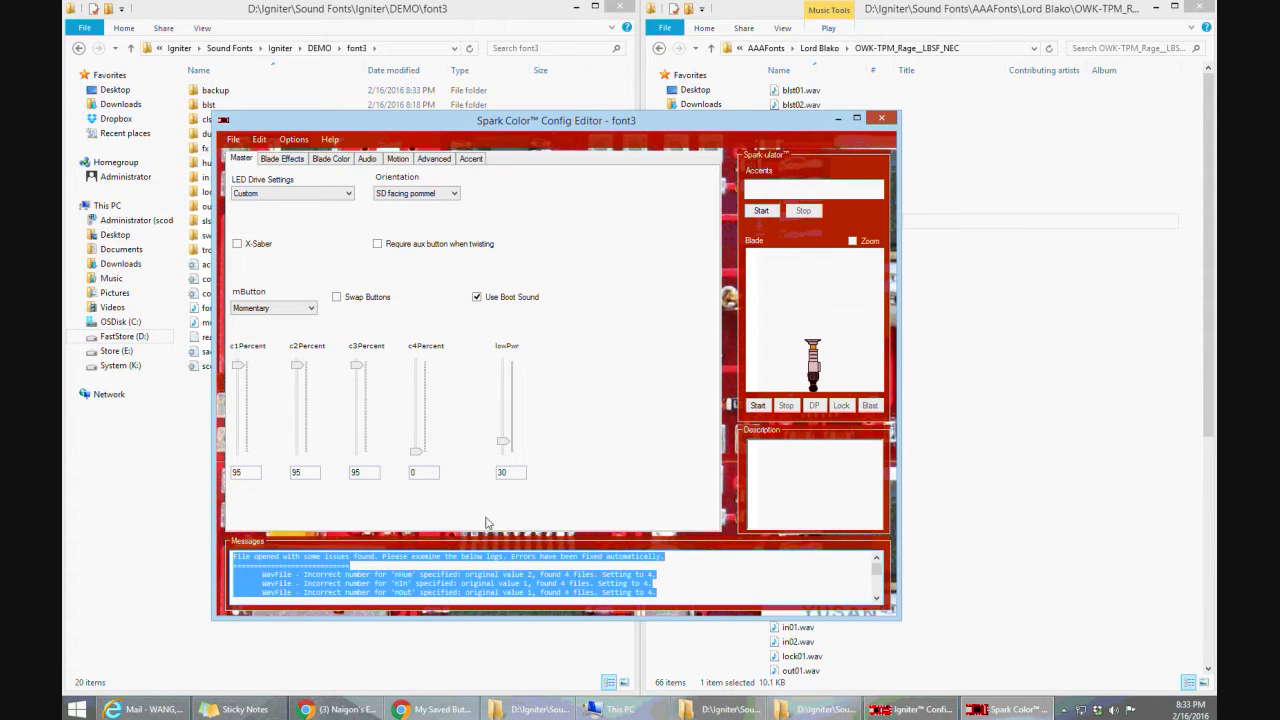
left_click(232, 139)
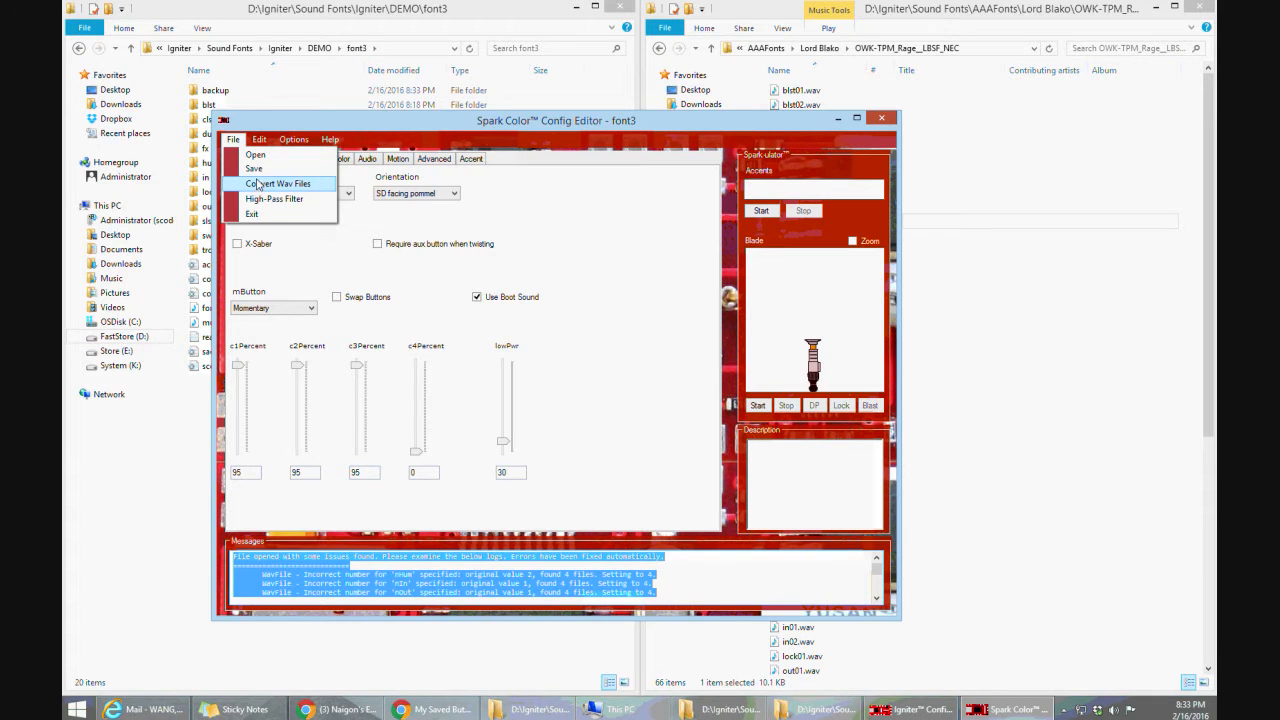
left_click(255, 168)
Return to the DEMO folder in File Explorer and make a copy of the font1 folder there
left_click(185, 450)
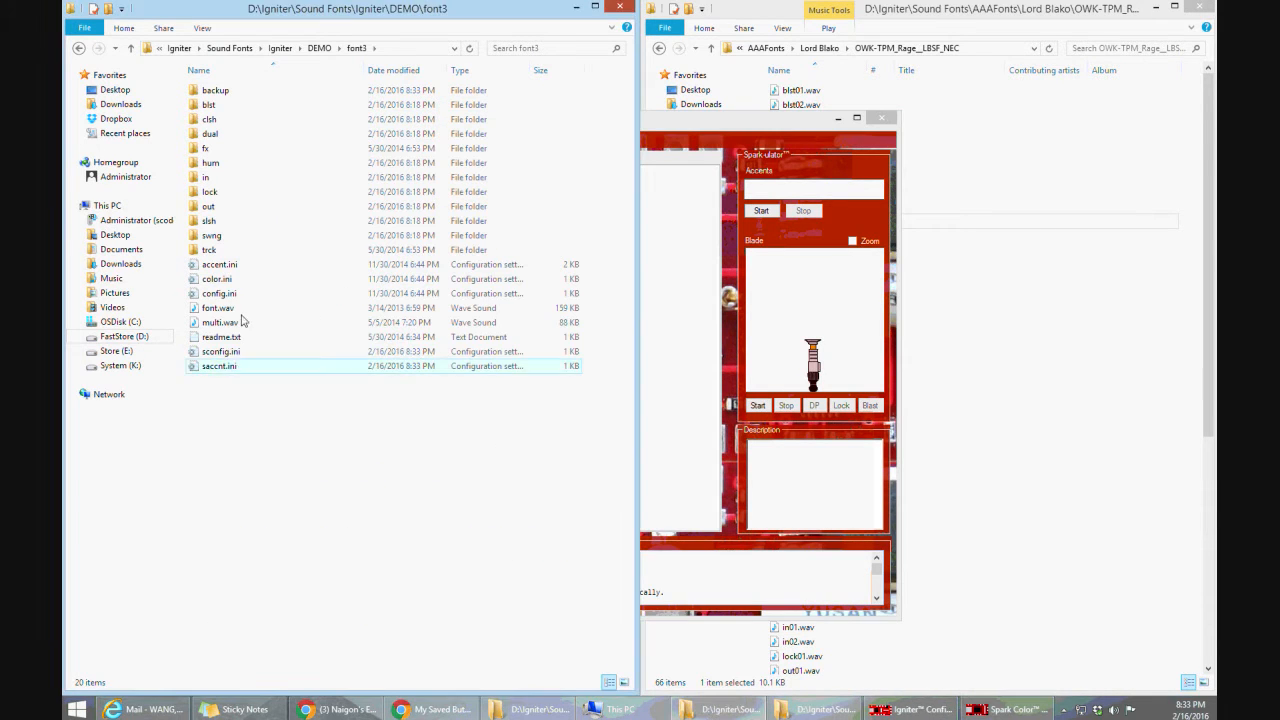
left_click(79, 48)
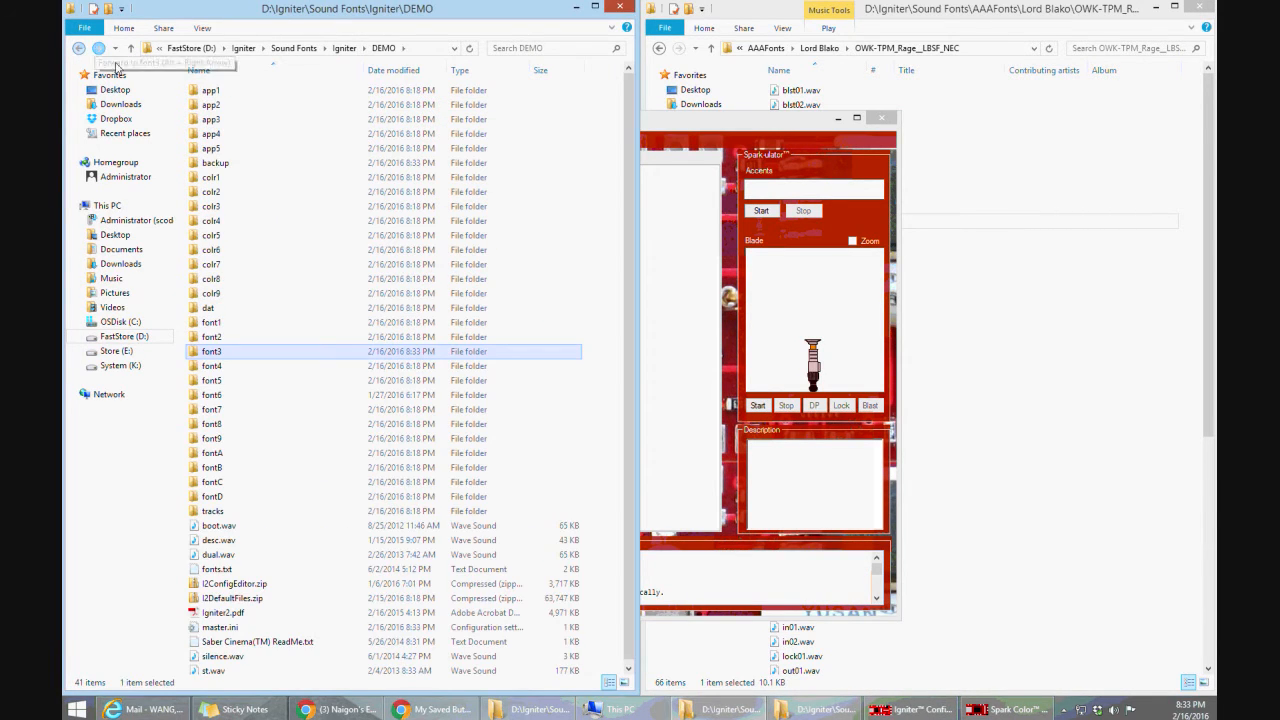
left_click(248, 322)
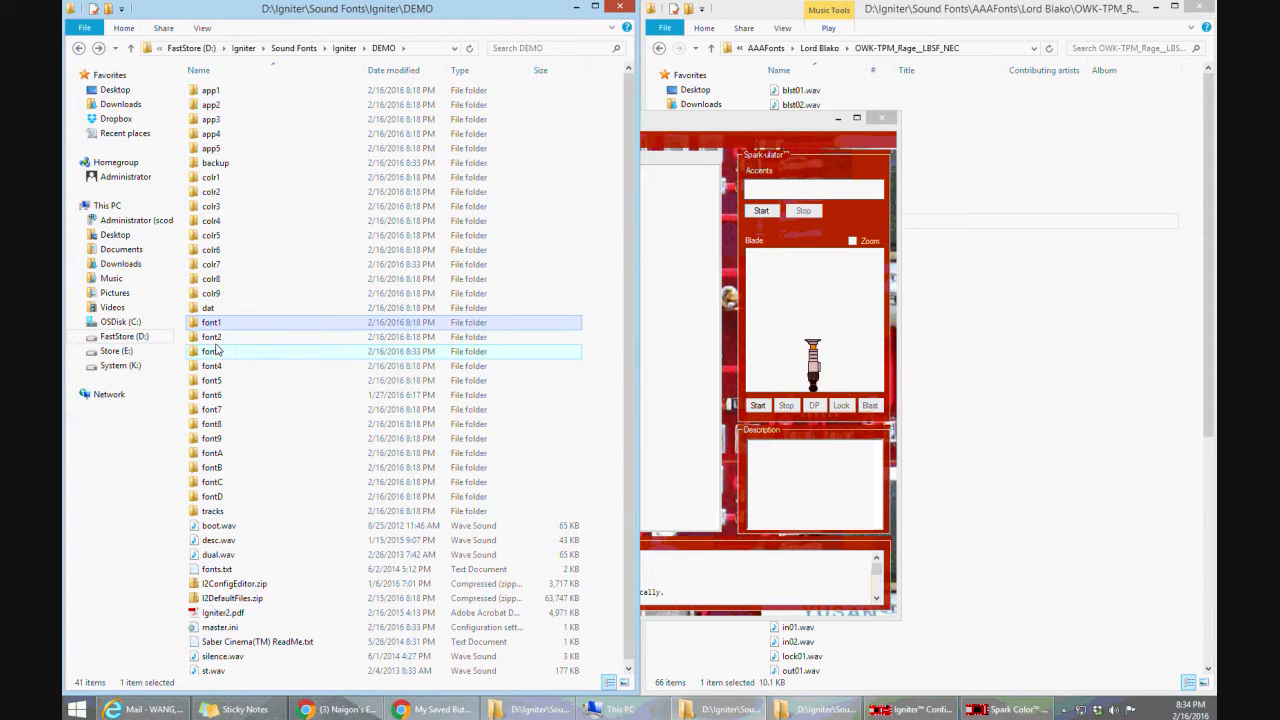
left_click_drag(212, 326, 305, 636)
left_click(345, 575)
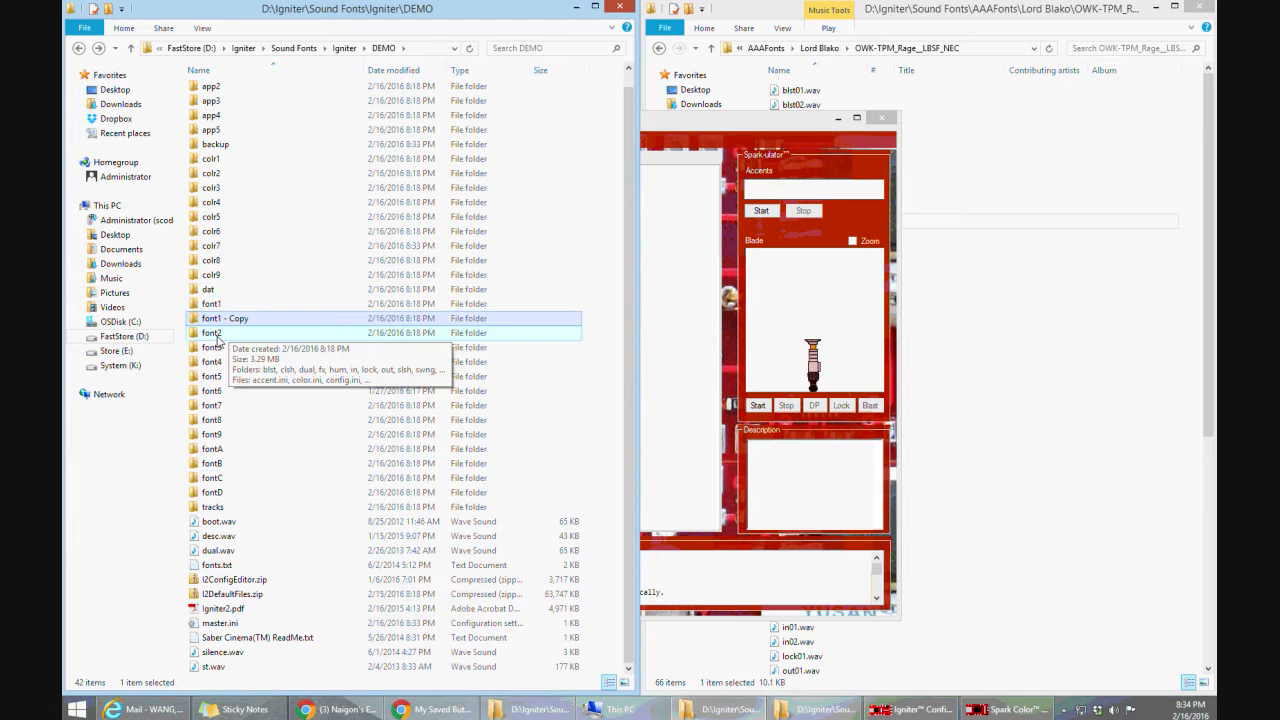
Rename the copied font1 folder as fontE
left_click(218, 322)
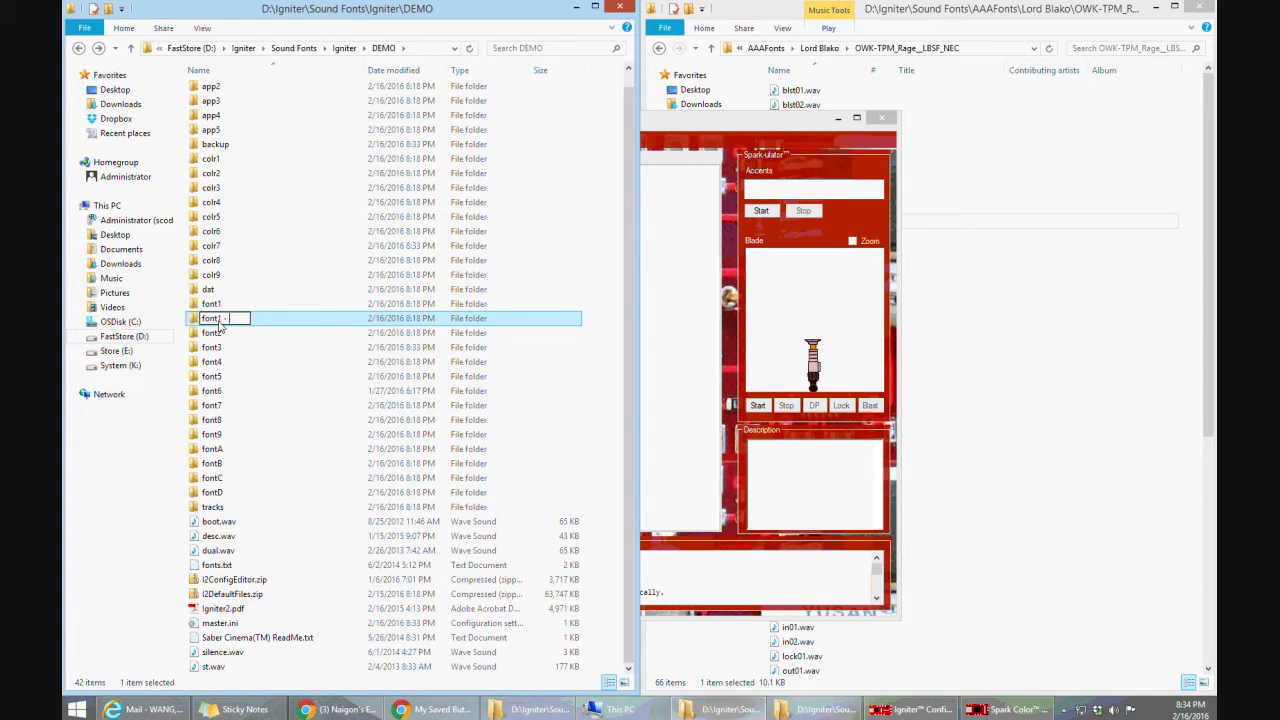
key("BackSpace")
key("BackSpace")
key("BackSpace")
type("E")
key("Return")
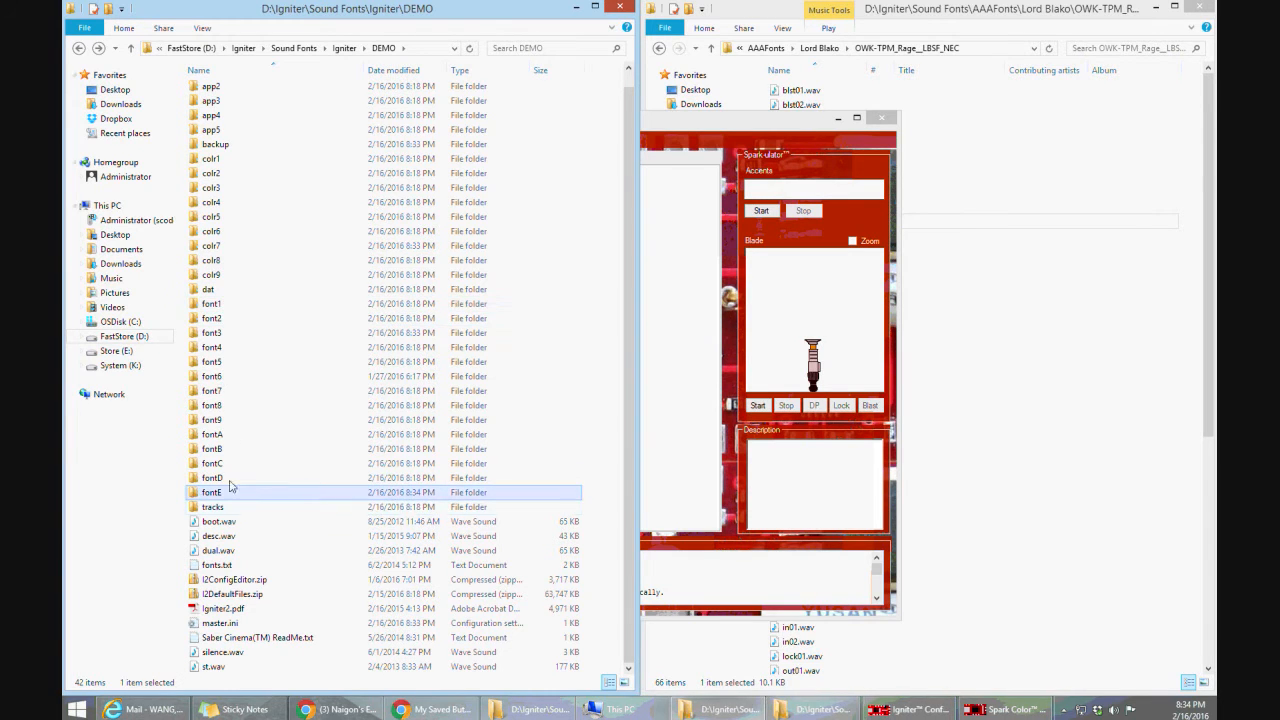
In the font1 folder, permanently delete all the subfolders from blst to trck and remove Father's Son Readme.txt
double_click(230, 303)
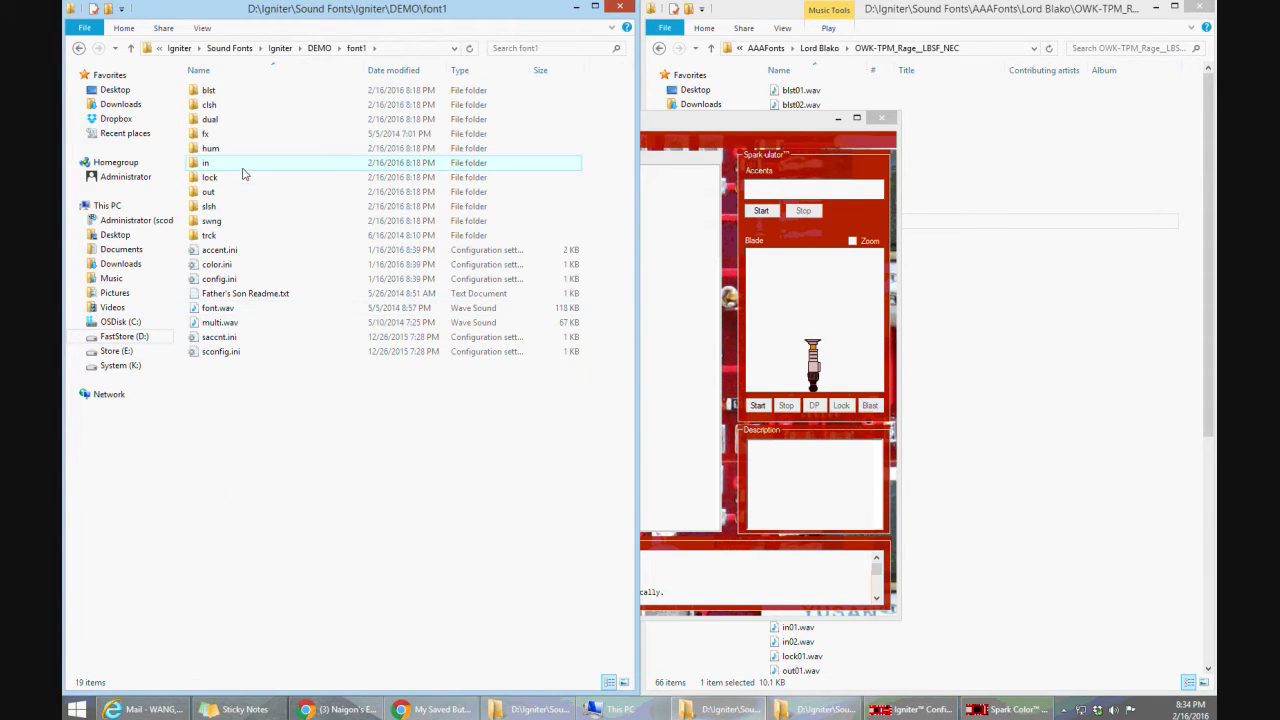
left_click(208, 95)
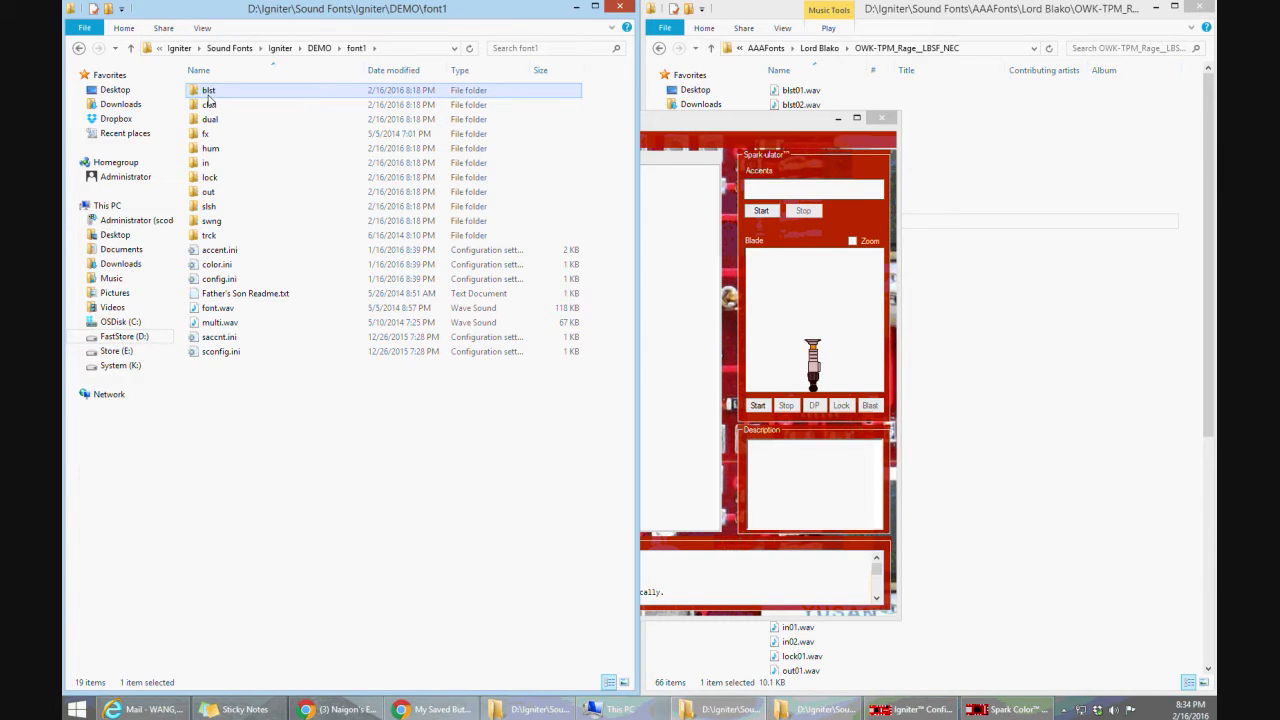
key("shift+Down")
key("shift+Down")
key("shift+Down")
key("shift+Down")
key("shift+Down")
key("shift+Down")
key("shift+Down")
key("shift+Down")
key("shift+Down")
key("shift+Down")
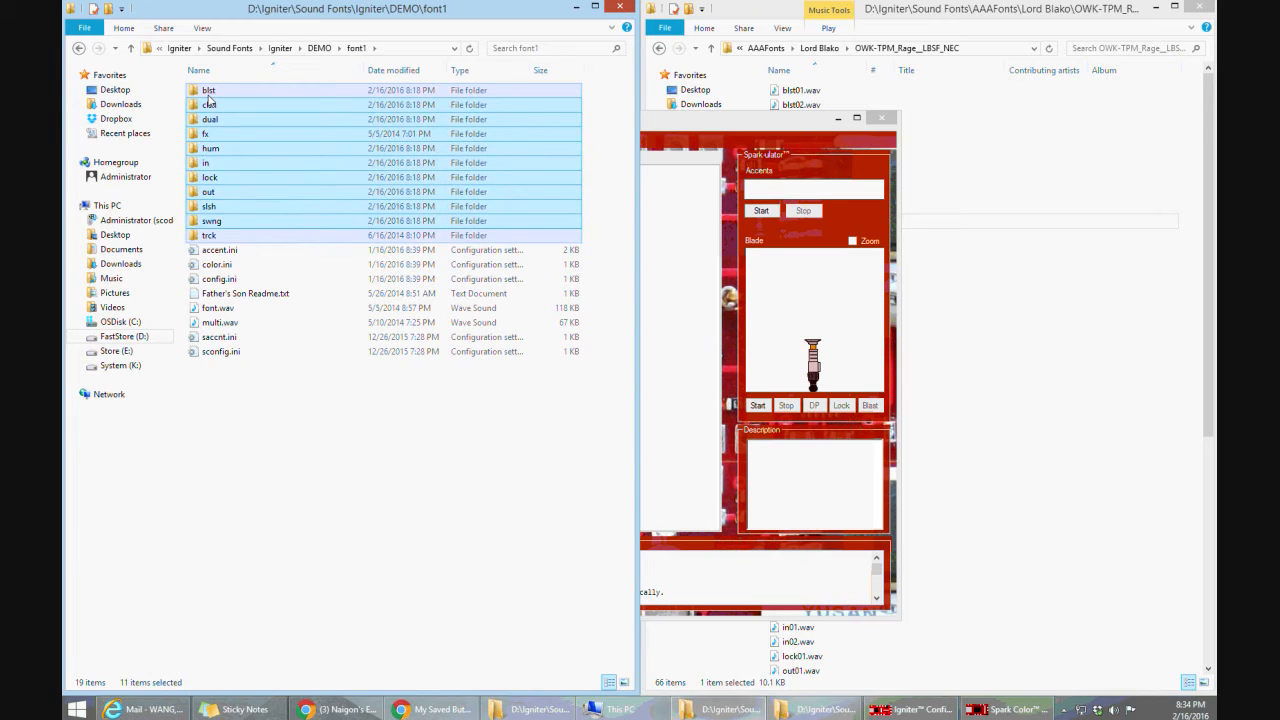
key("shift+Delete")
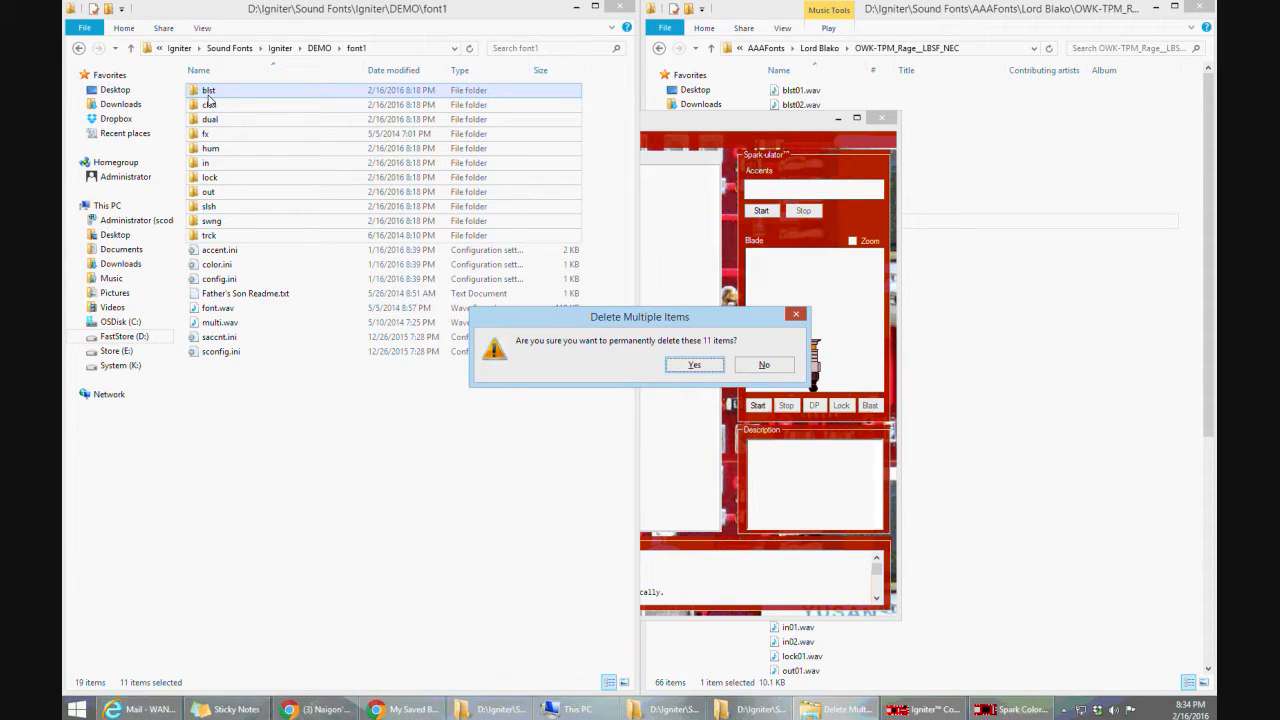
key("Return")
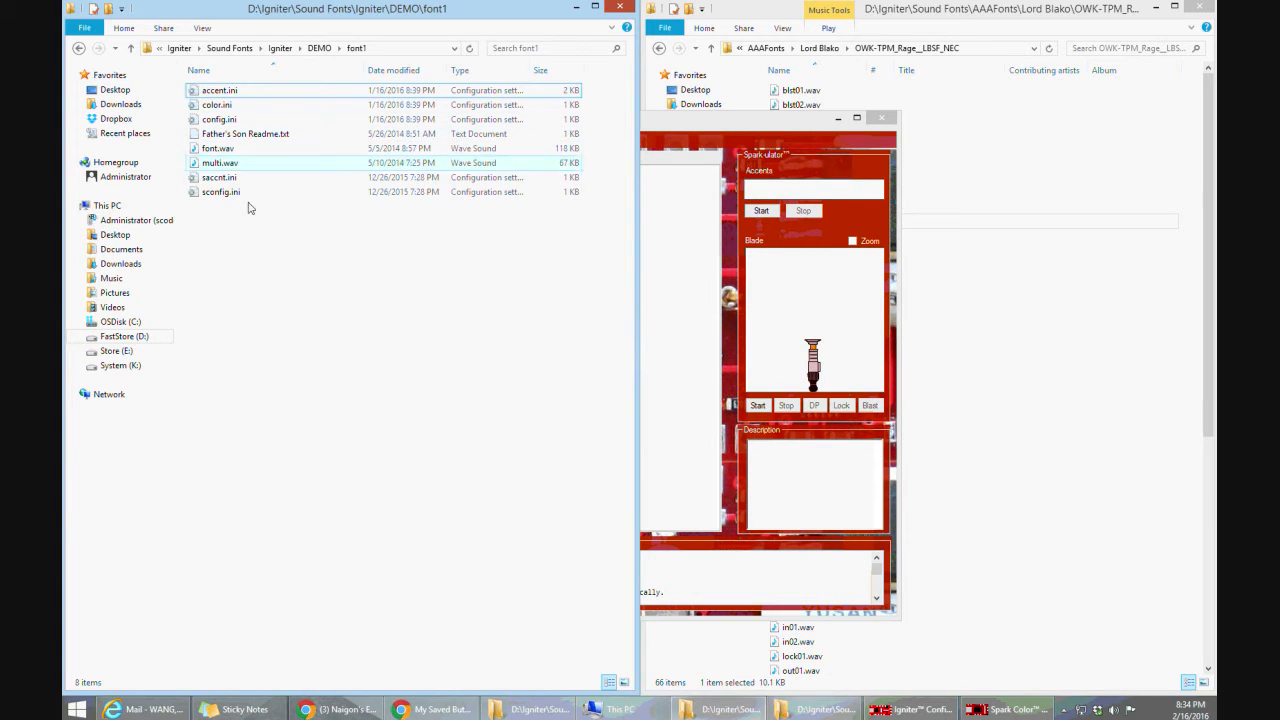
left_click(240, 137)
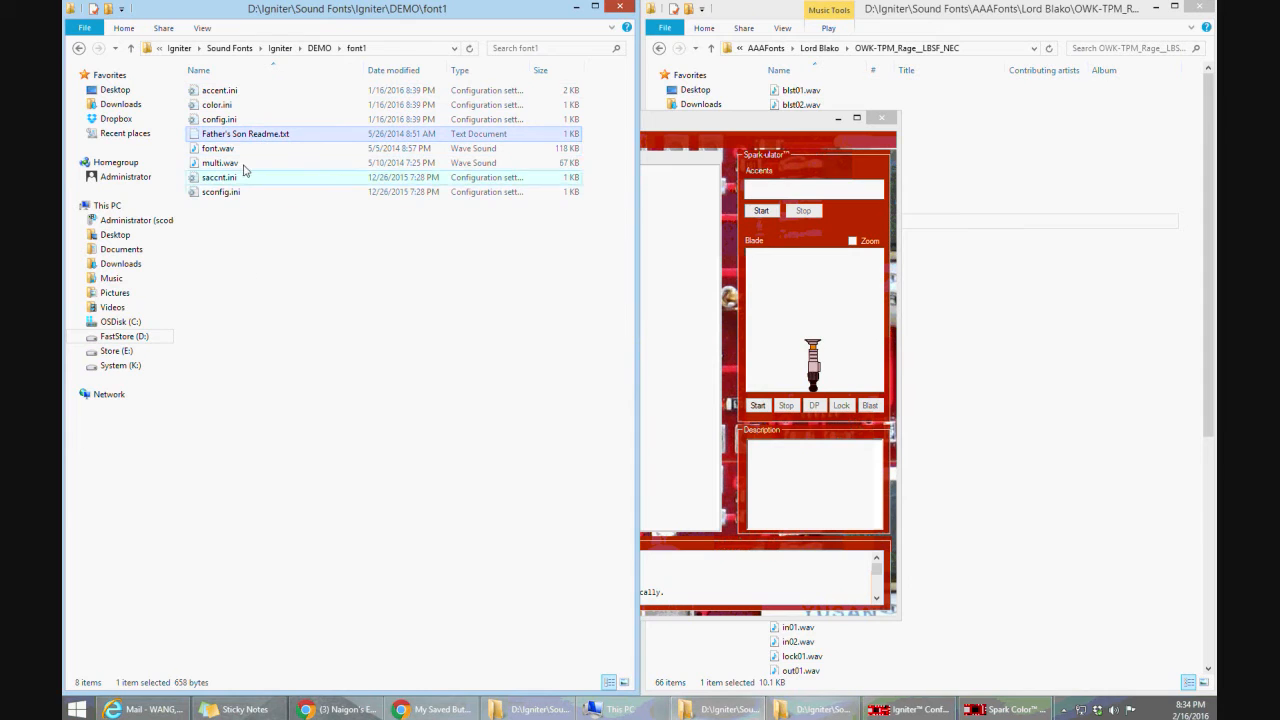
key("Delete")
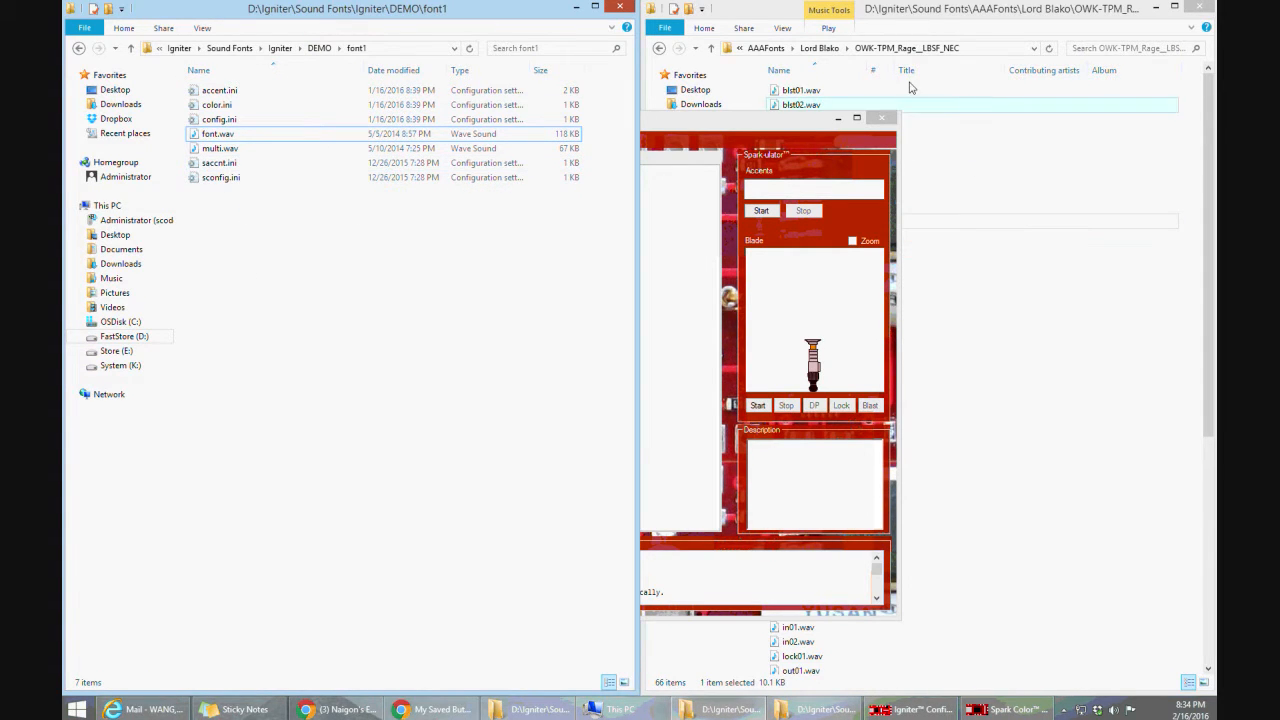
Copy all files from the OWK-TPM_Rage__LBSF_NEC folder into font1, replacing the existing font.wav
left_click(806, 91)
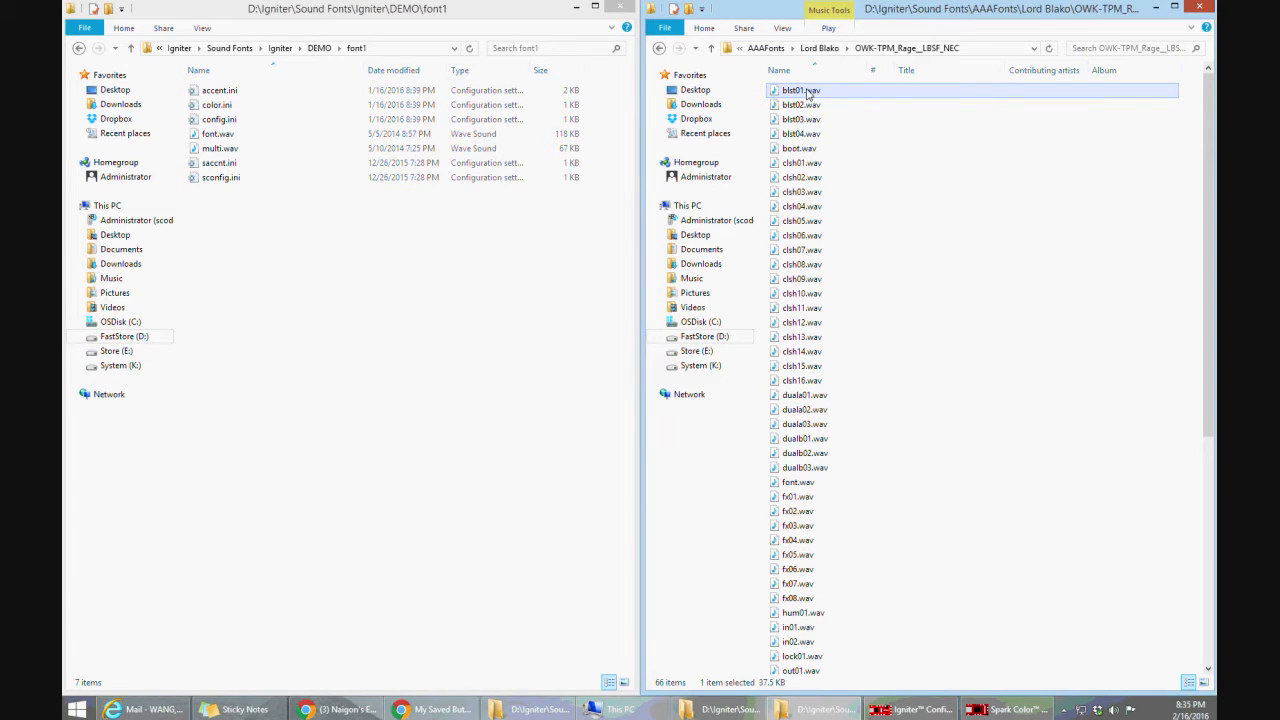
key("ctrl+a")
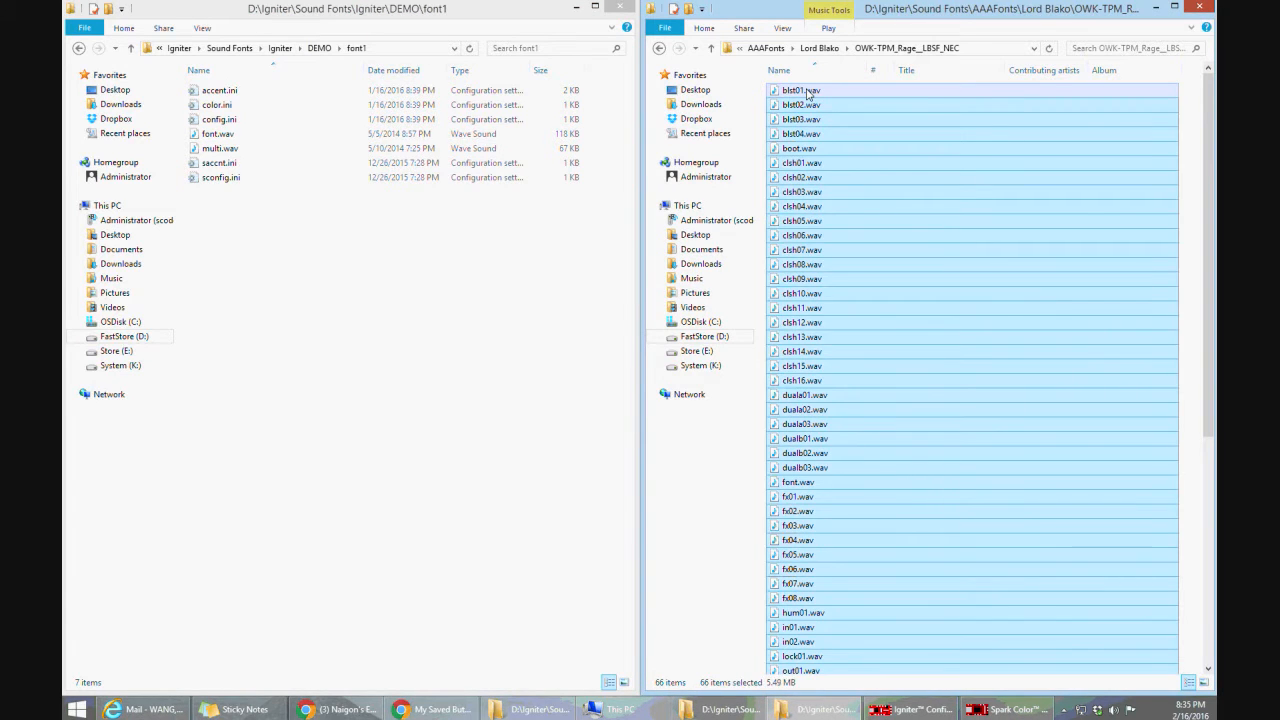
left_click_drag(802, 180, 310, 268)
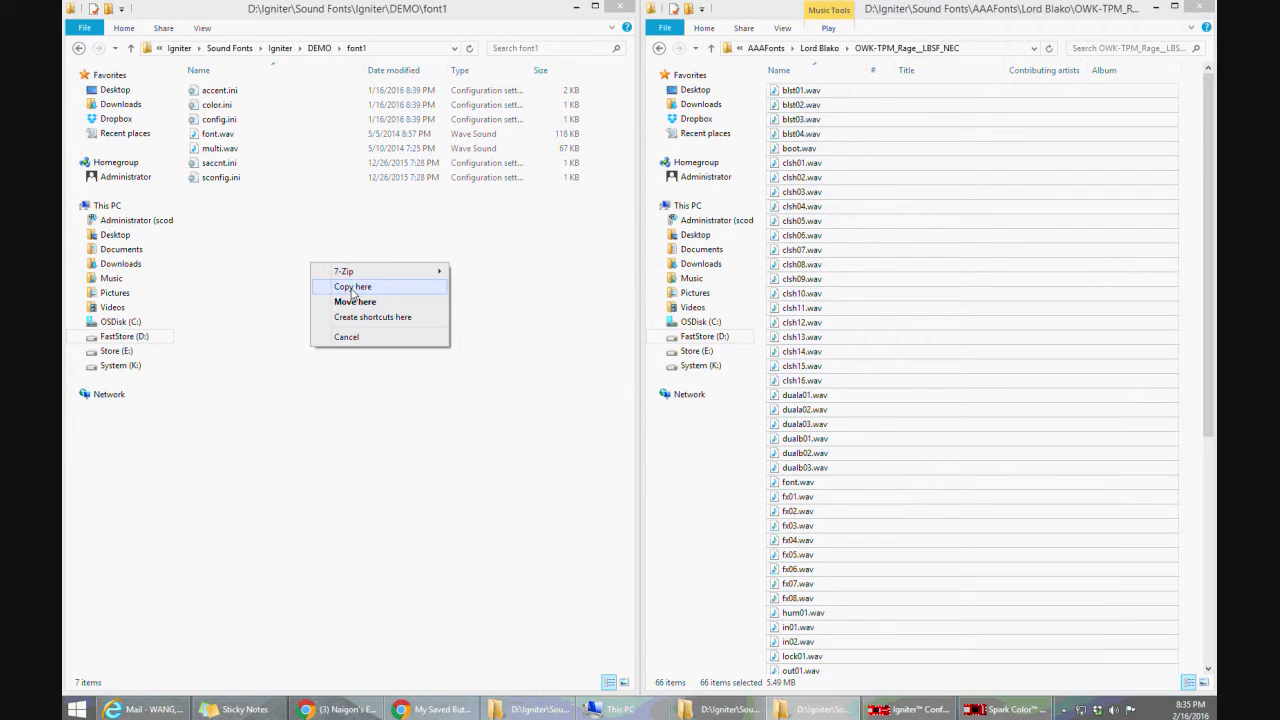
left_click(352, 287)
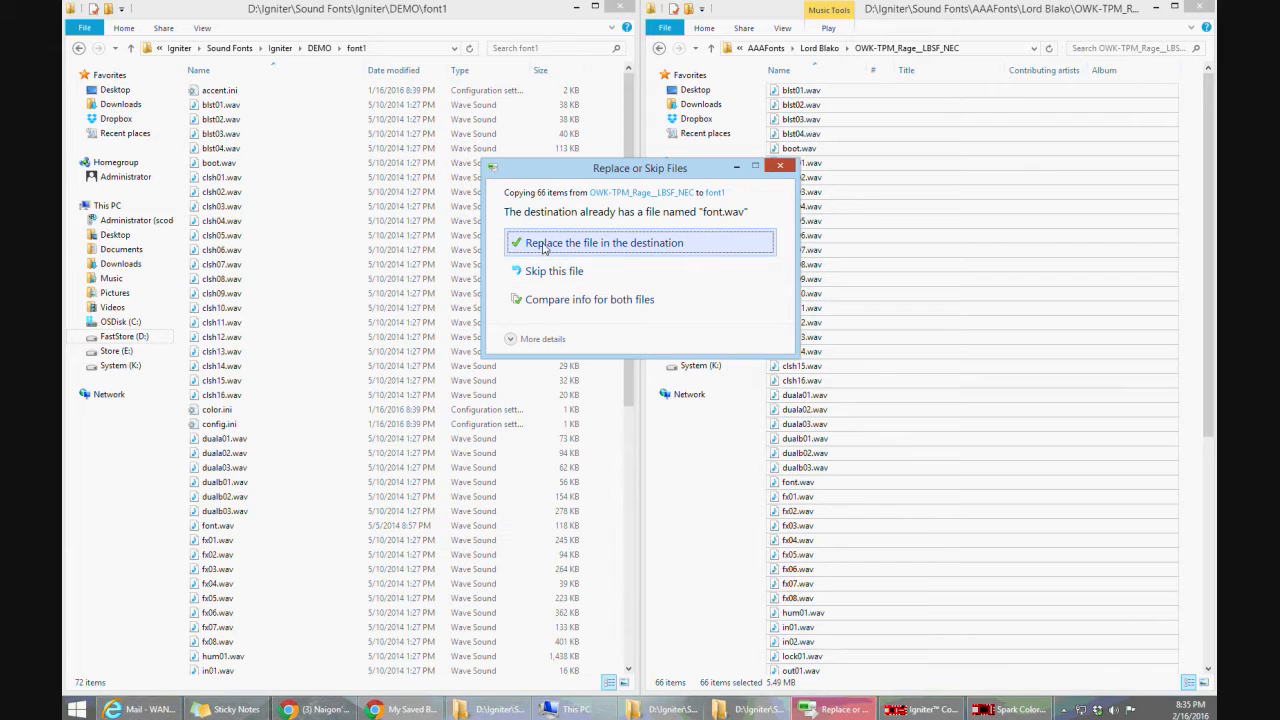
left_click(585, 245)
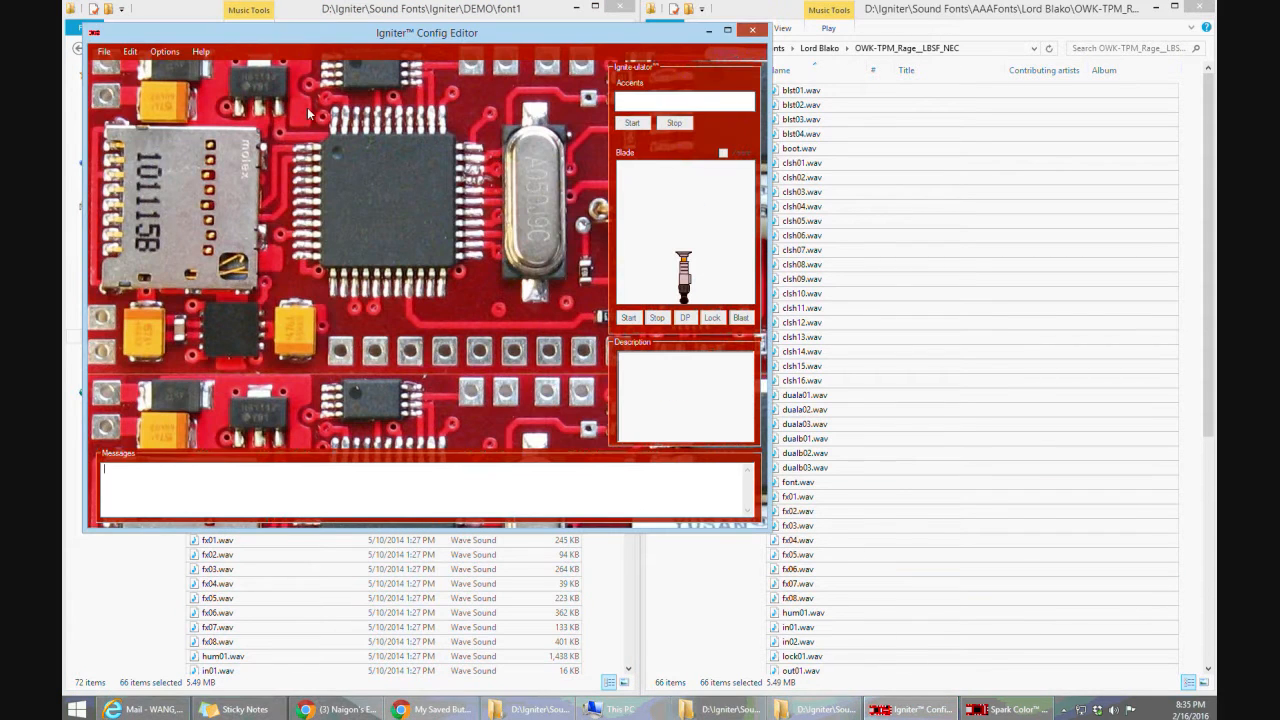
Switch to the Igniter Config Editor and open config.ini from the DEMO card's font1 folder
left_click(104, 51)
left_click(115, 77)
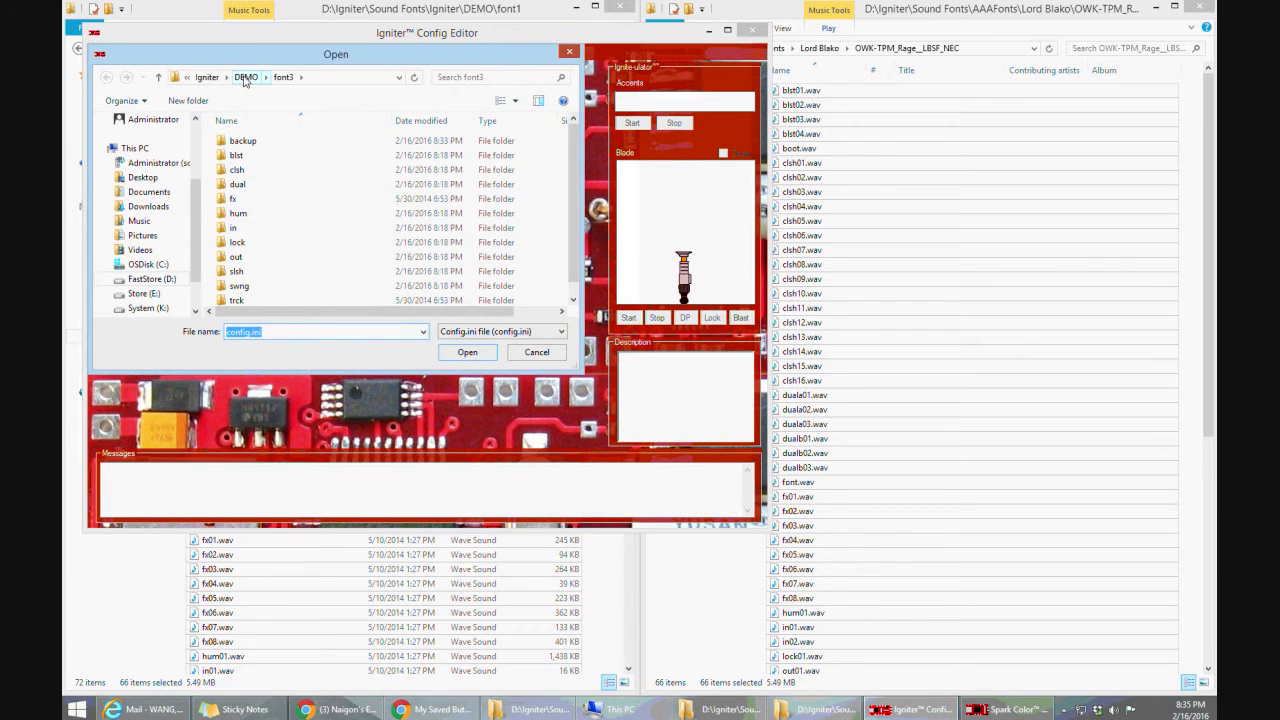
left_click(245, 78)
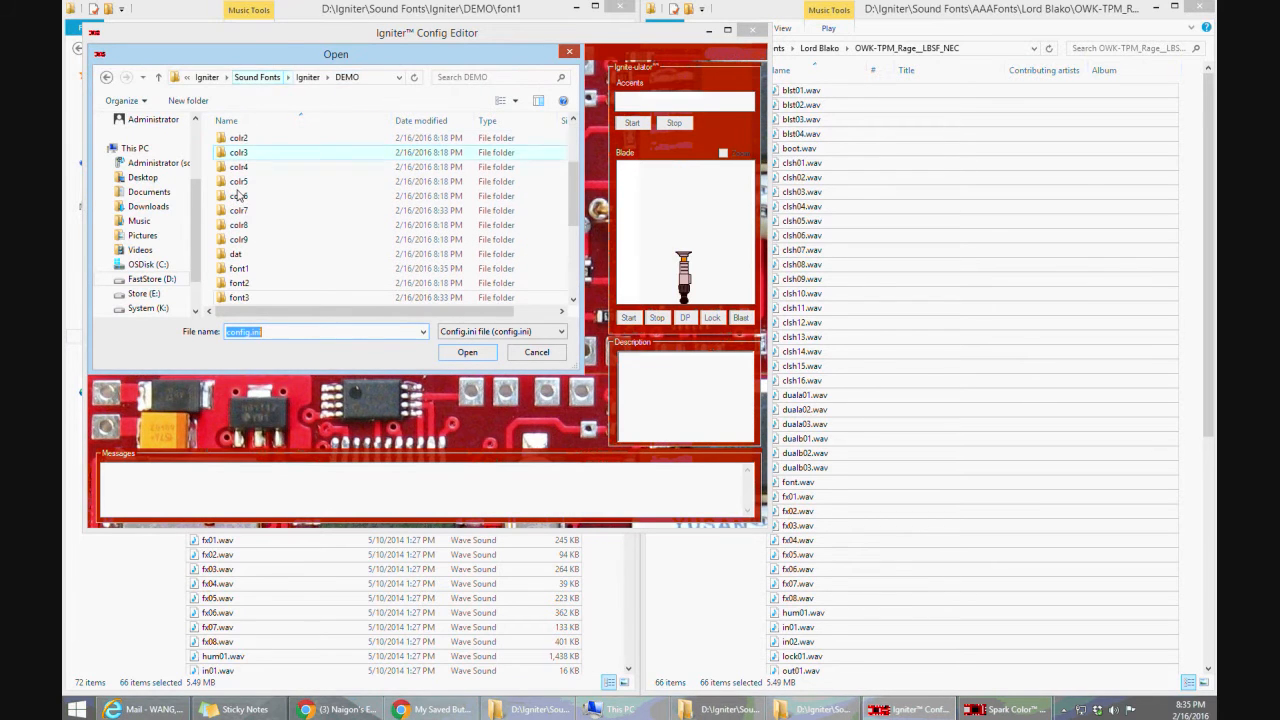
double_click(240, 268)
left_click(467, 352)
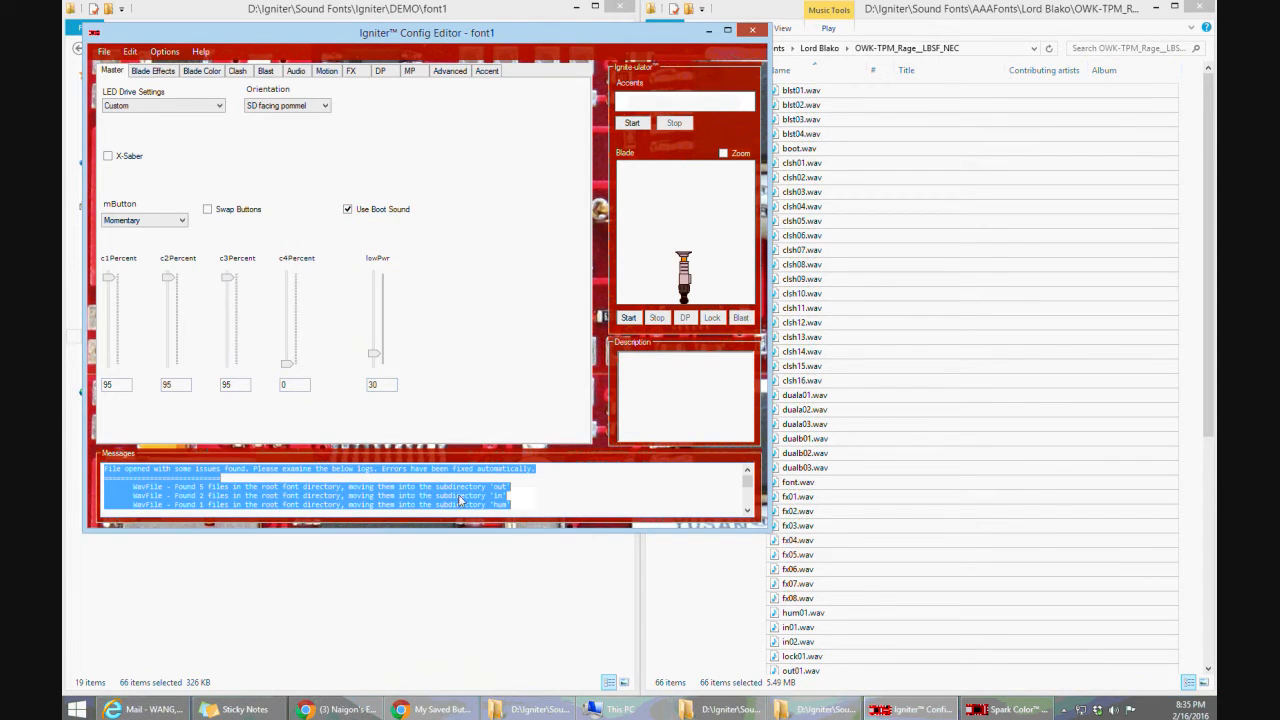
Save the font1 configuration in the Igniter Config Editor
left_click(106, 52)
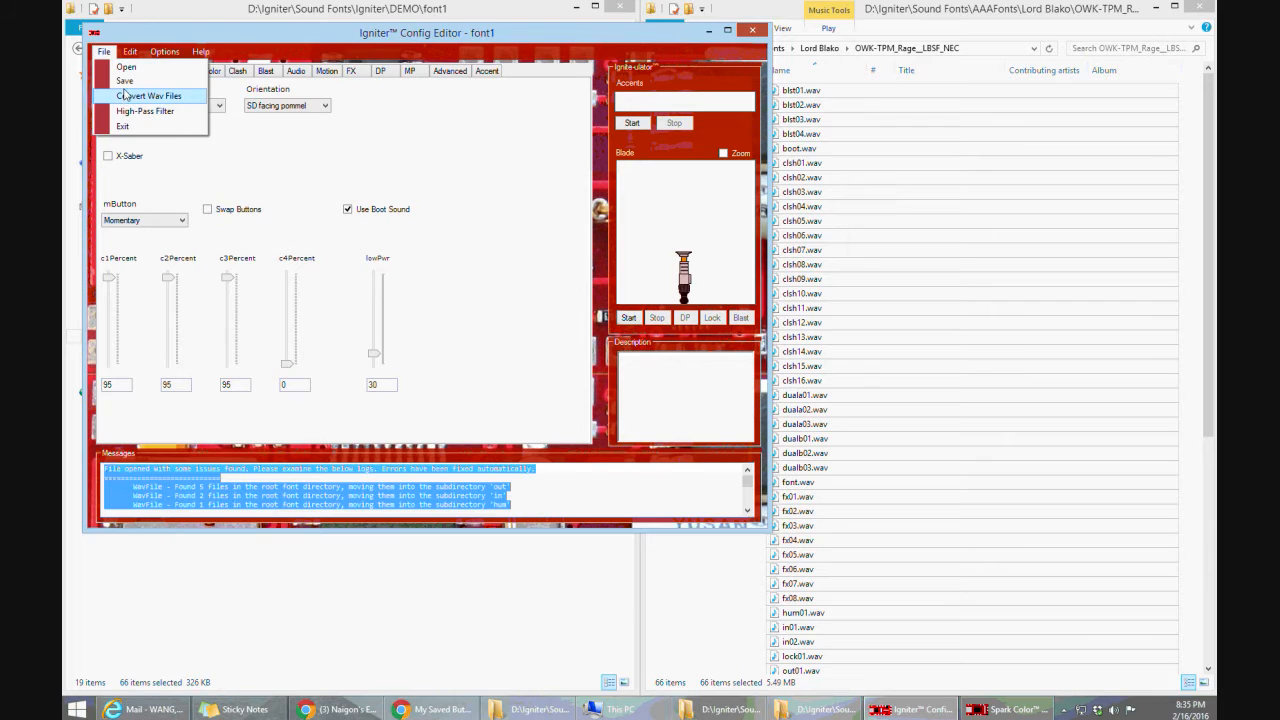
left_click(125, 94)
key("Escape")
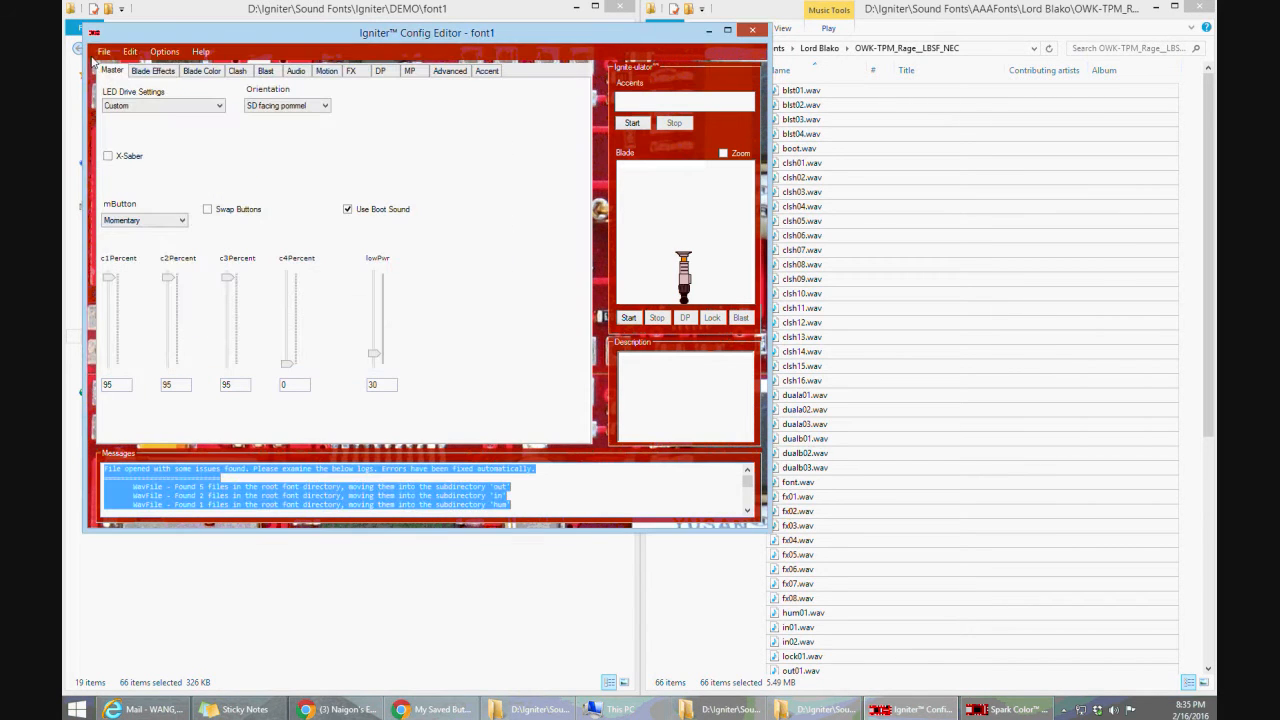
left_click(104, 51)
left_click(124, 83)
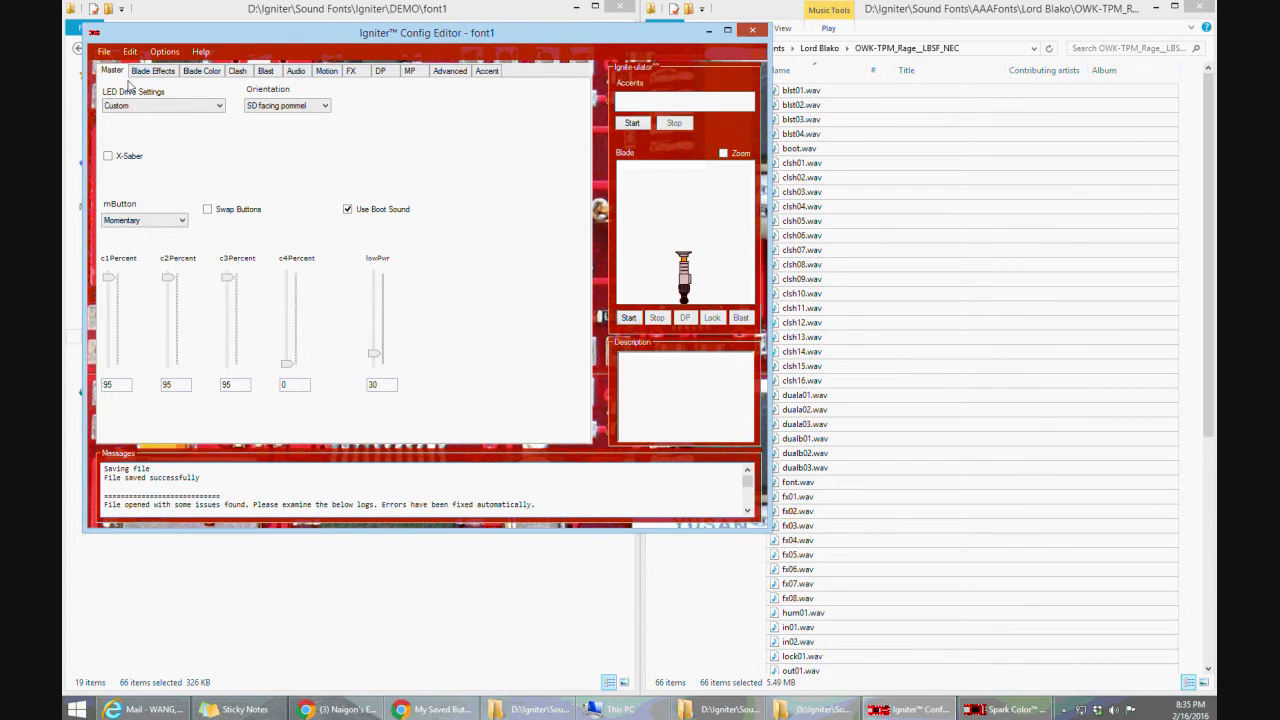
Switch to the Spark Color Config Editor and start opening another config, saving the pending font3 changes
left_click(1000, 712)
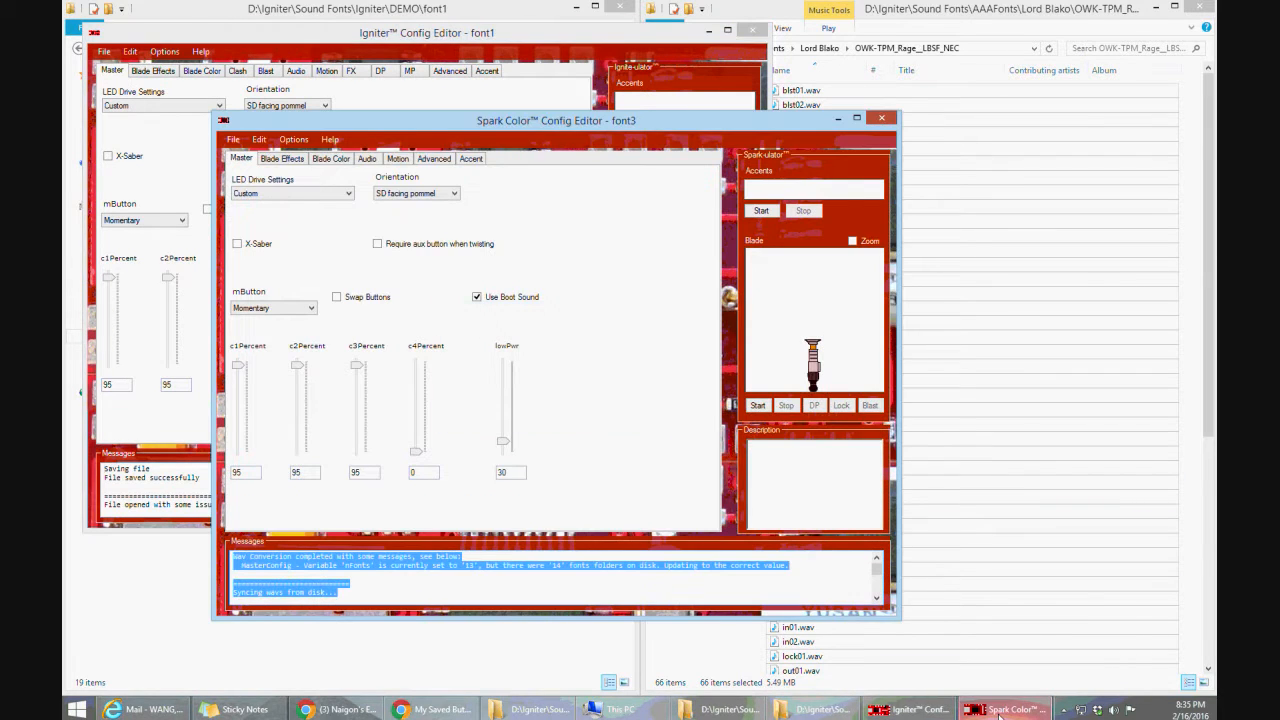
left_click(233, 139)
left_click(240, 158)
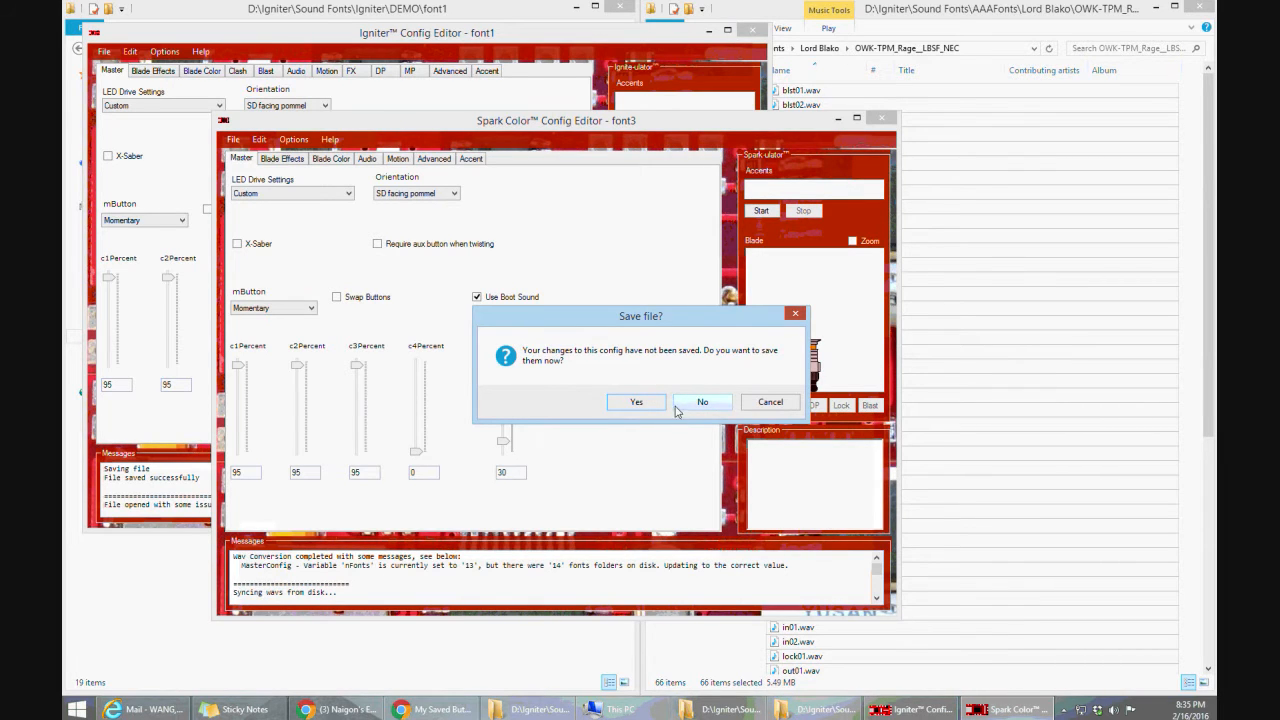
left_click(637, 402)
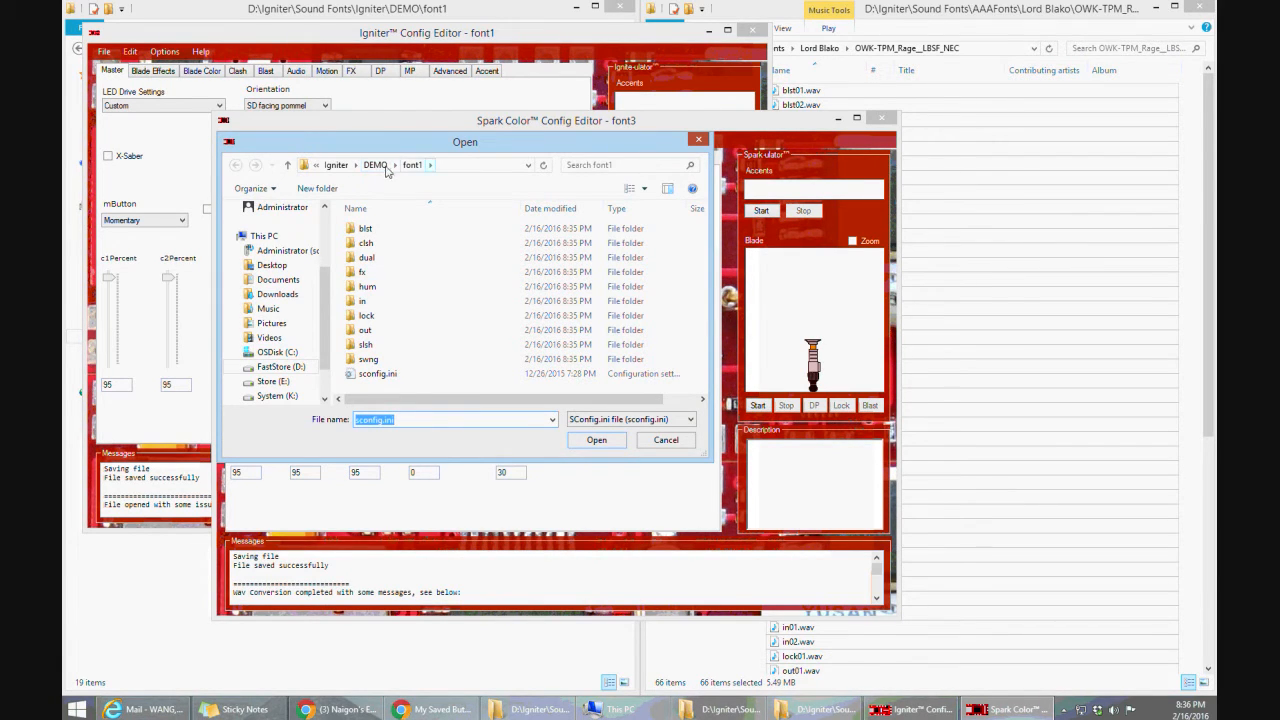
Open sconfig.ini from the DEMO card's font1 folder and save it in the Spark Color Config Editor
left_click(376, 166)
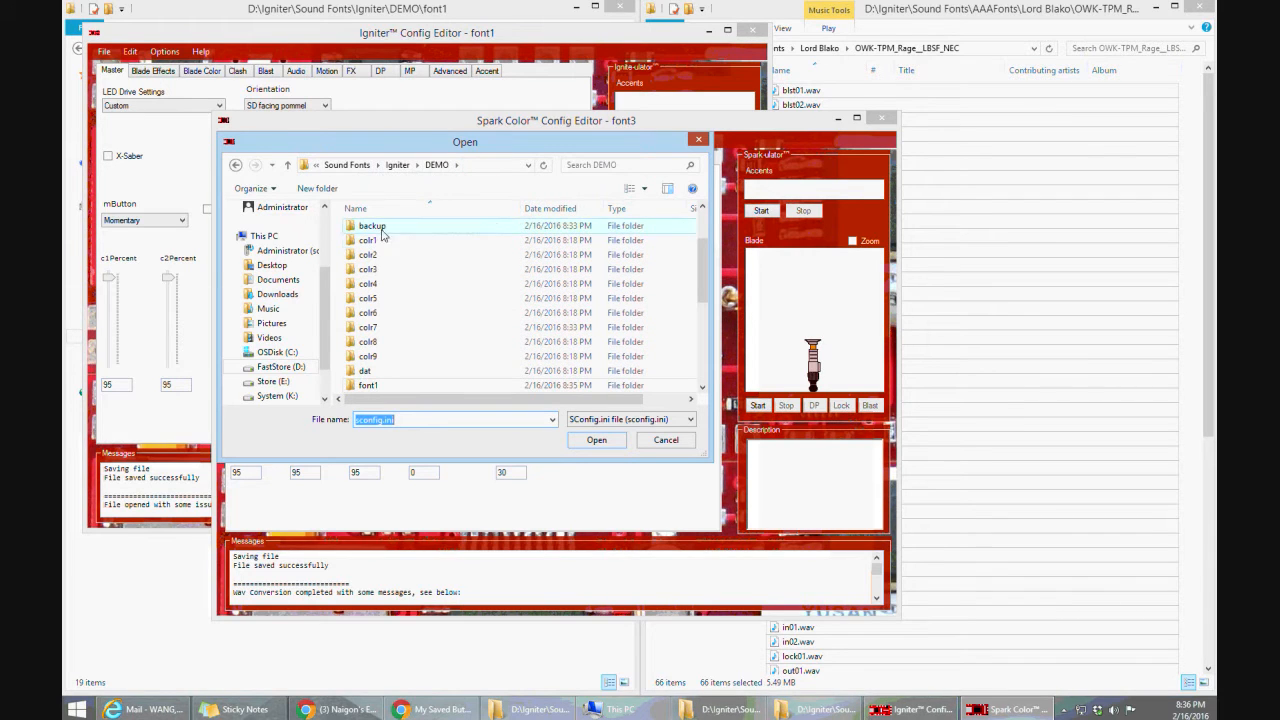
double_click(368, 385)
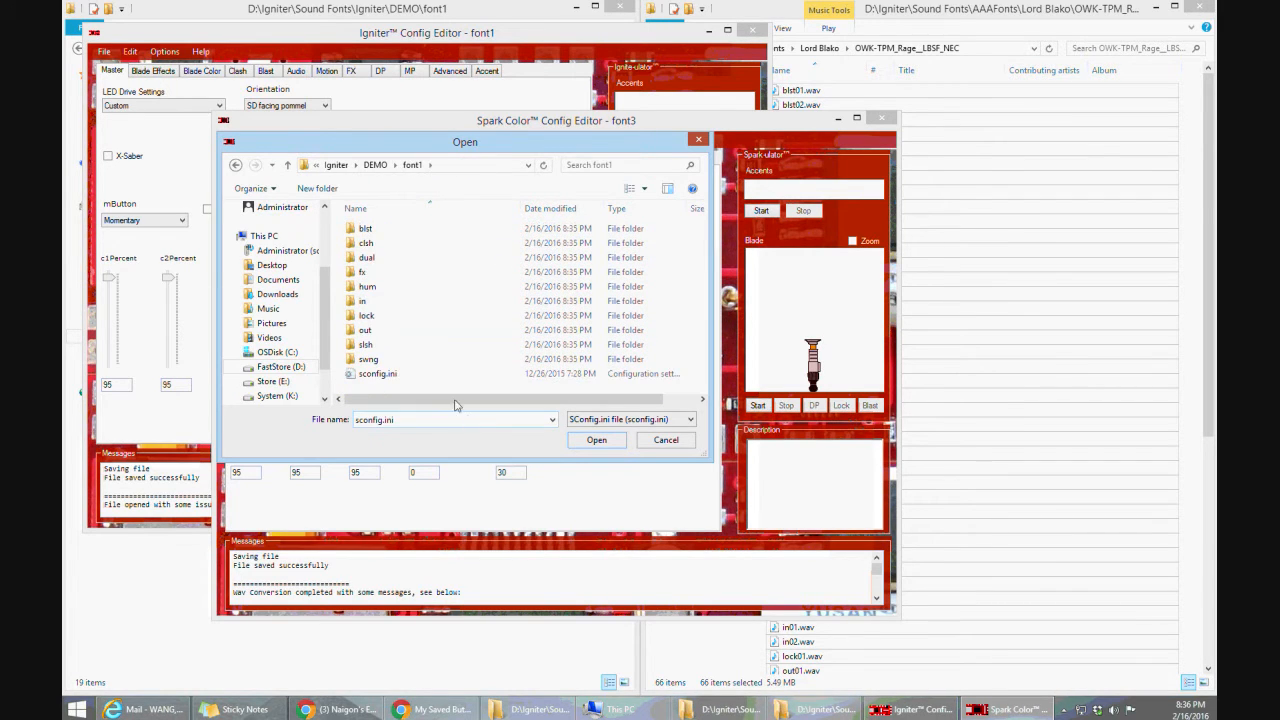
left_click(594, 440)
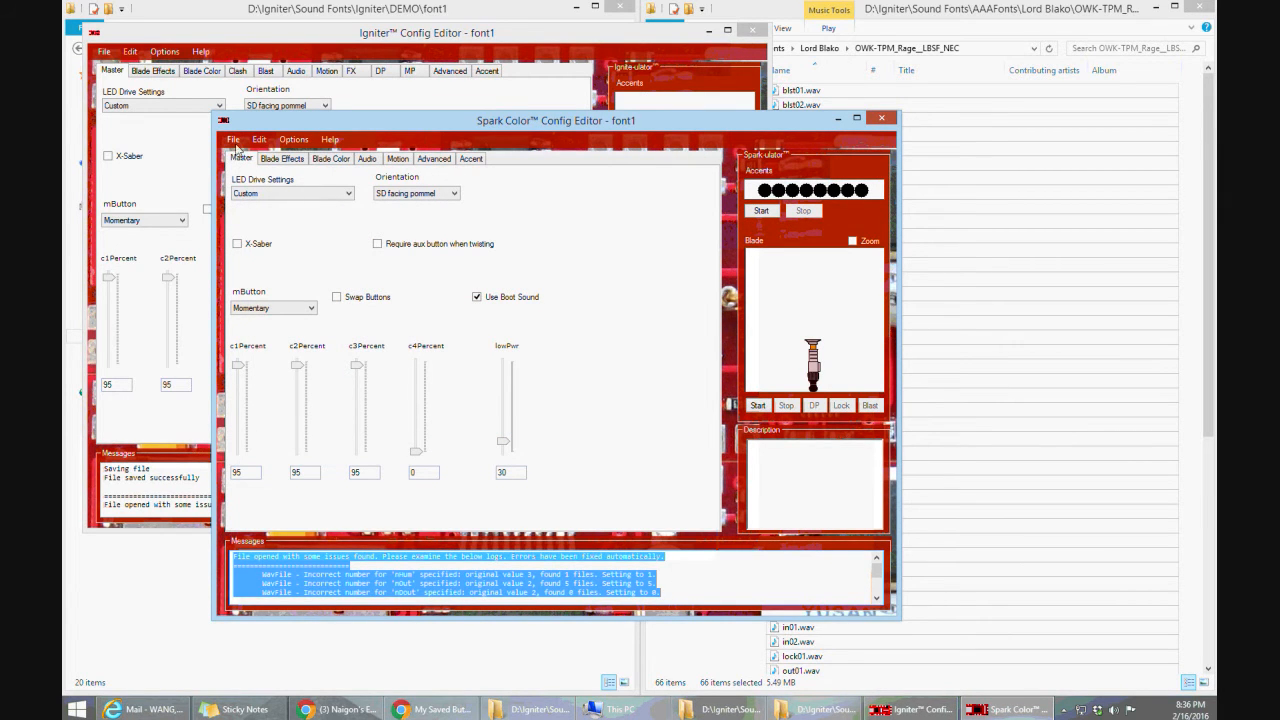
left_click(232, 139)
left_click(242, 175)
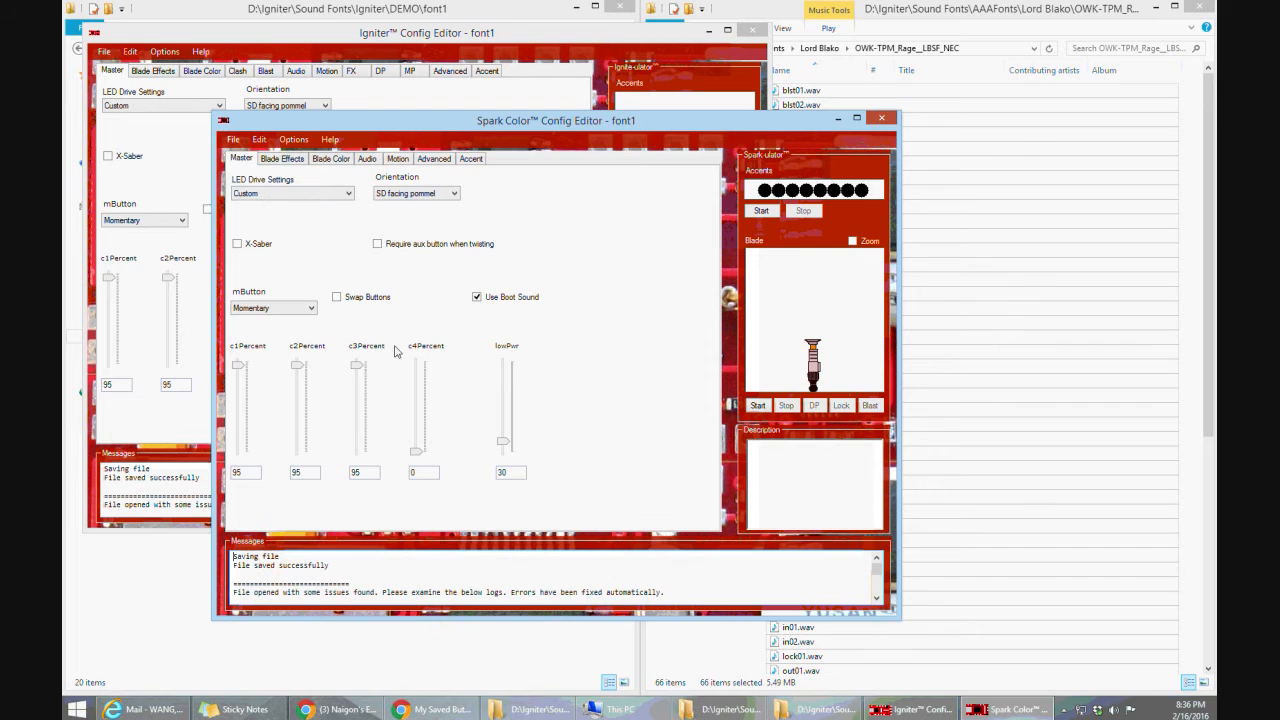
left_click_drag(516, 123, 542, 122)
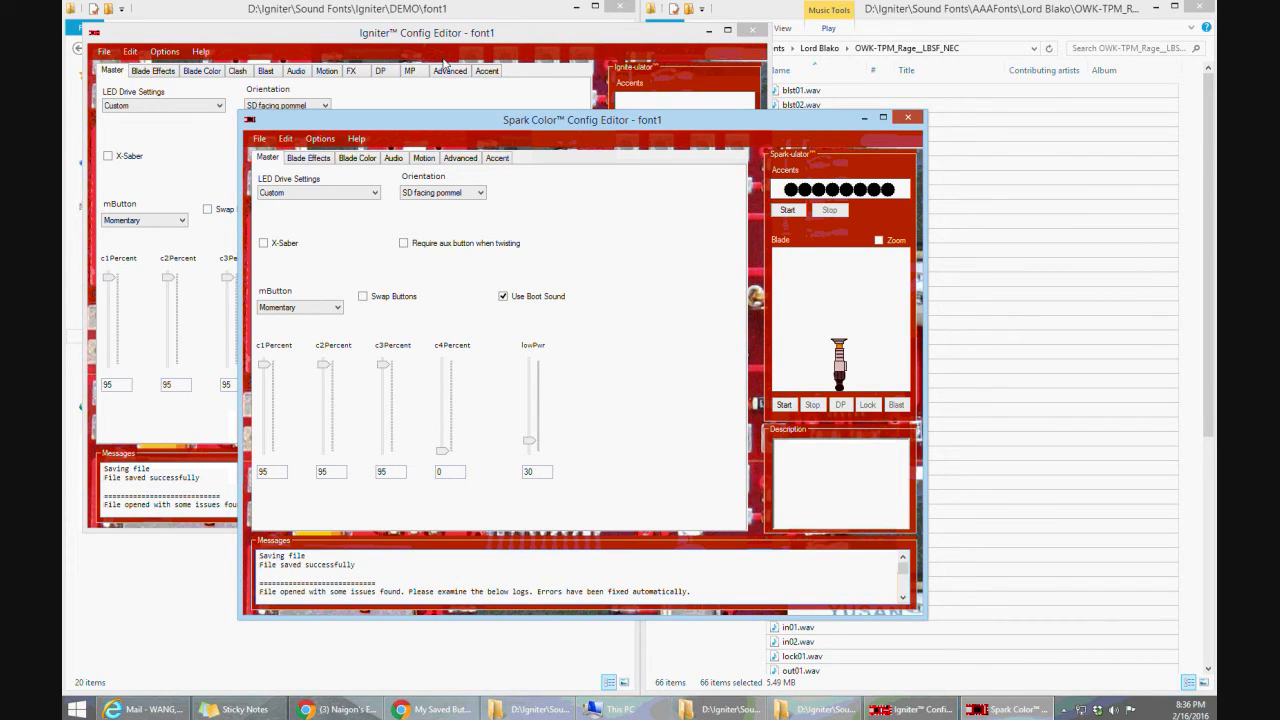
Quick-format removable disk H: as FAT32 with 32-kilobyte allocation units and the volume label i2
left_click(615, 709)
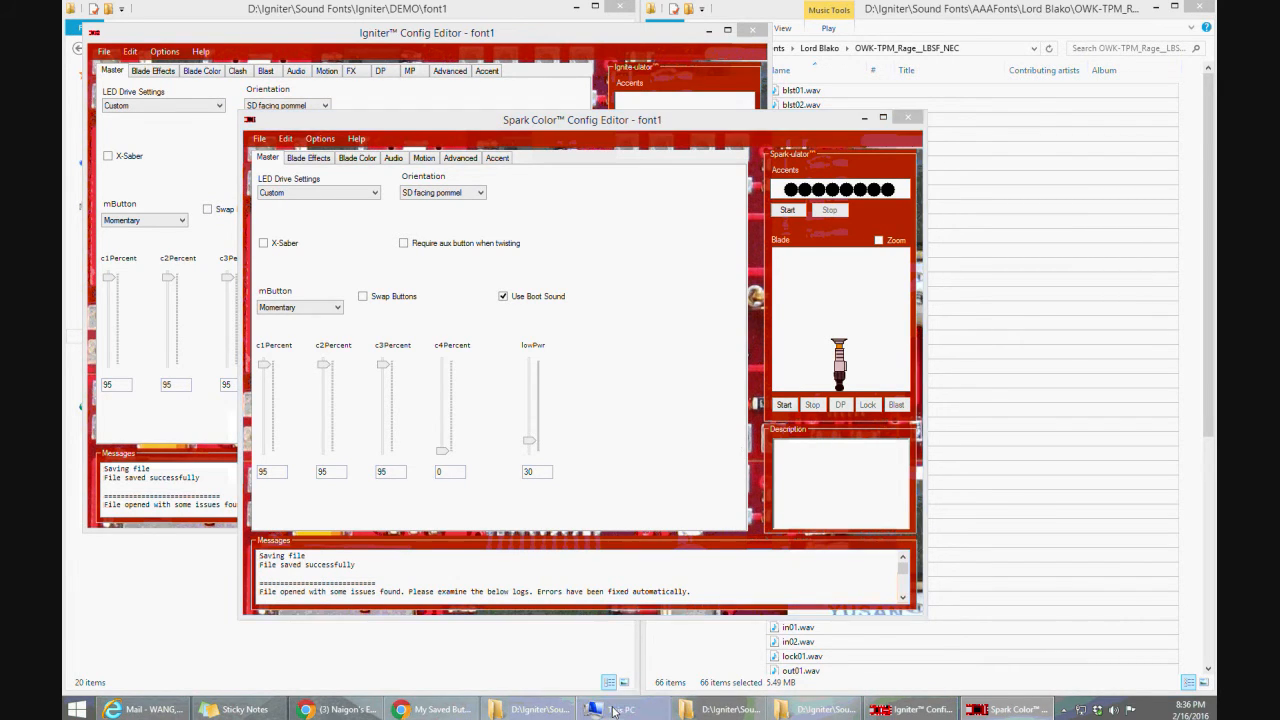
right_click(1002, 340)
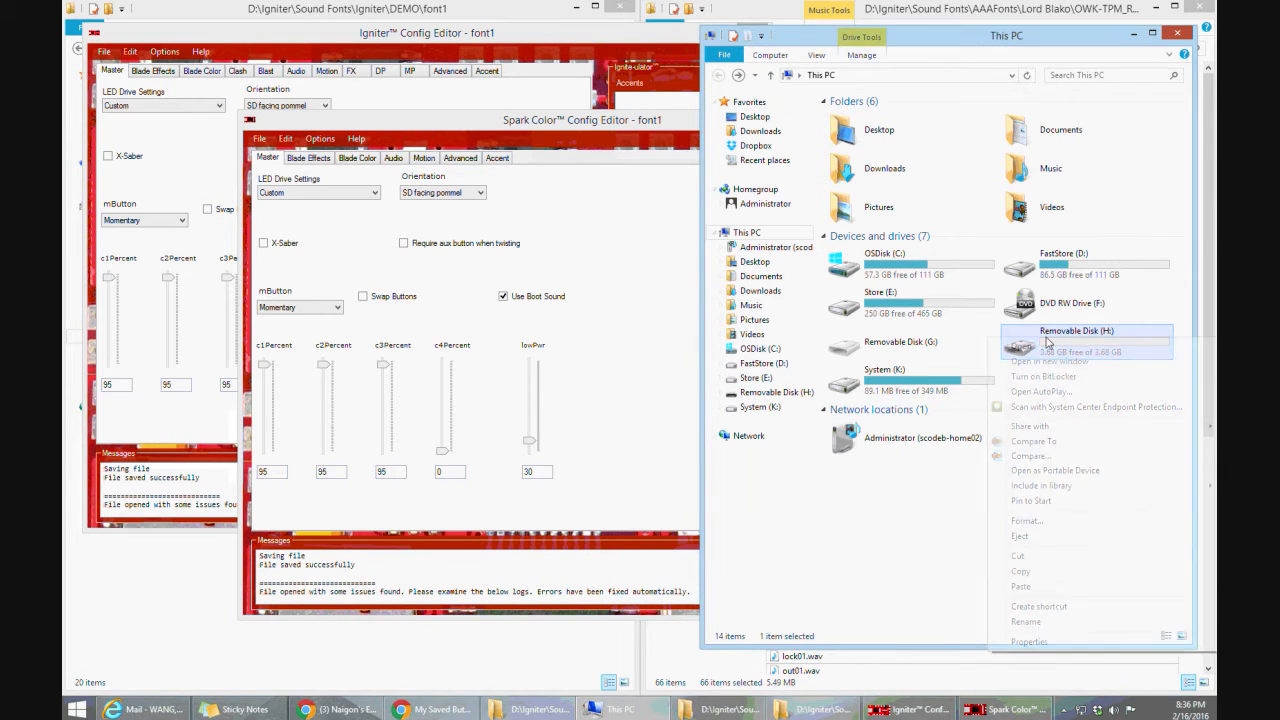
left_click(1024, 521)
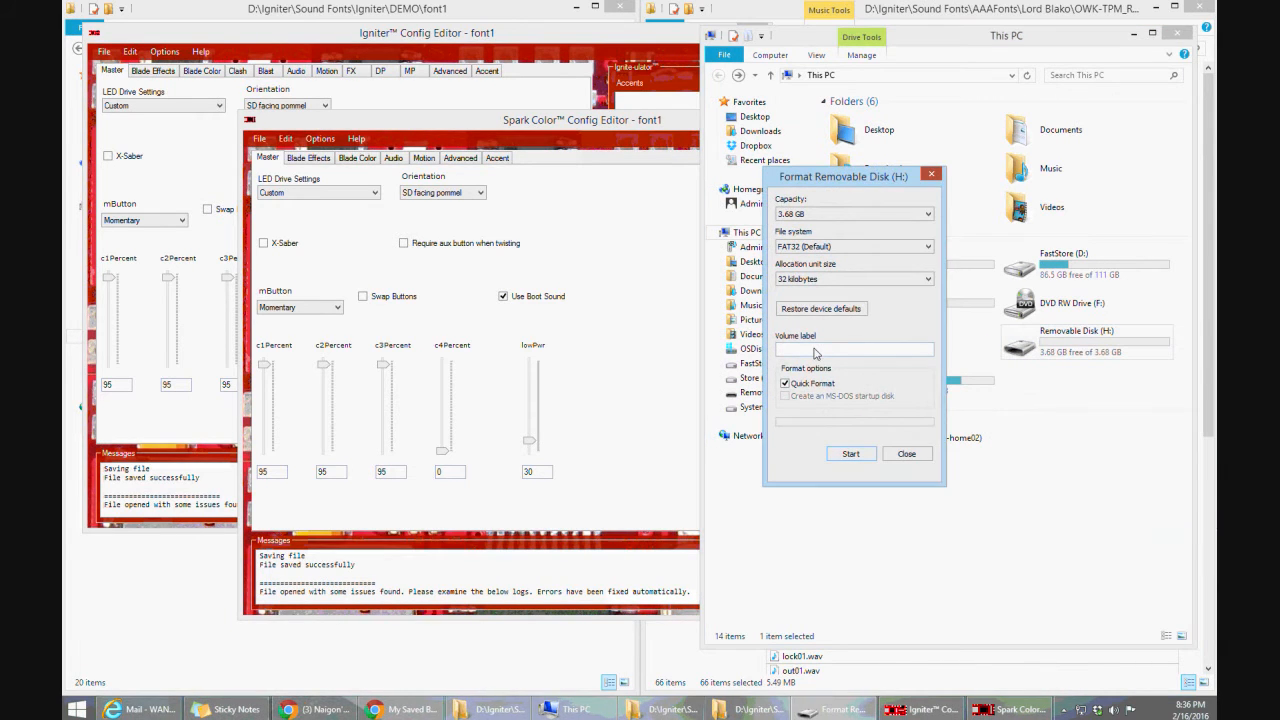
type("i2")
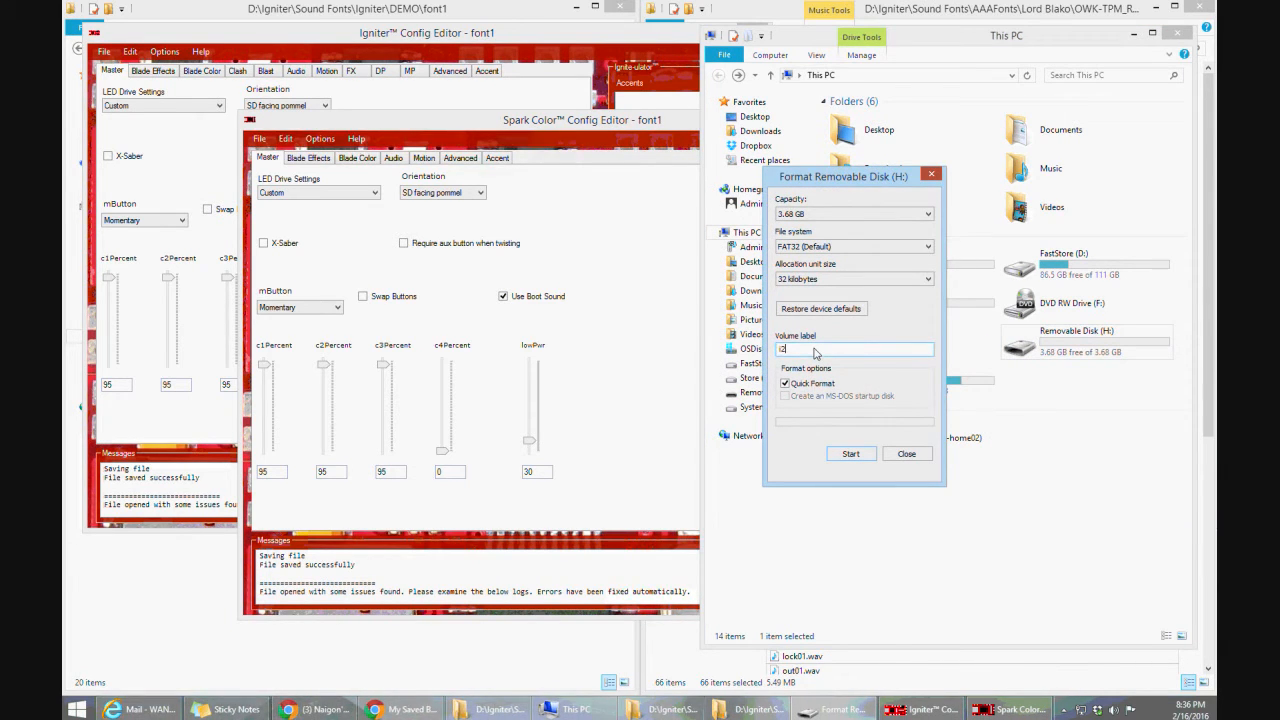
left_click(850, 454)
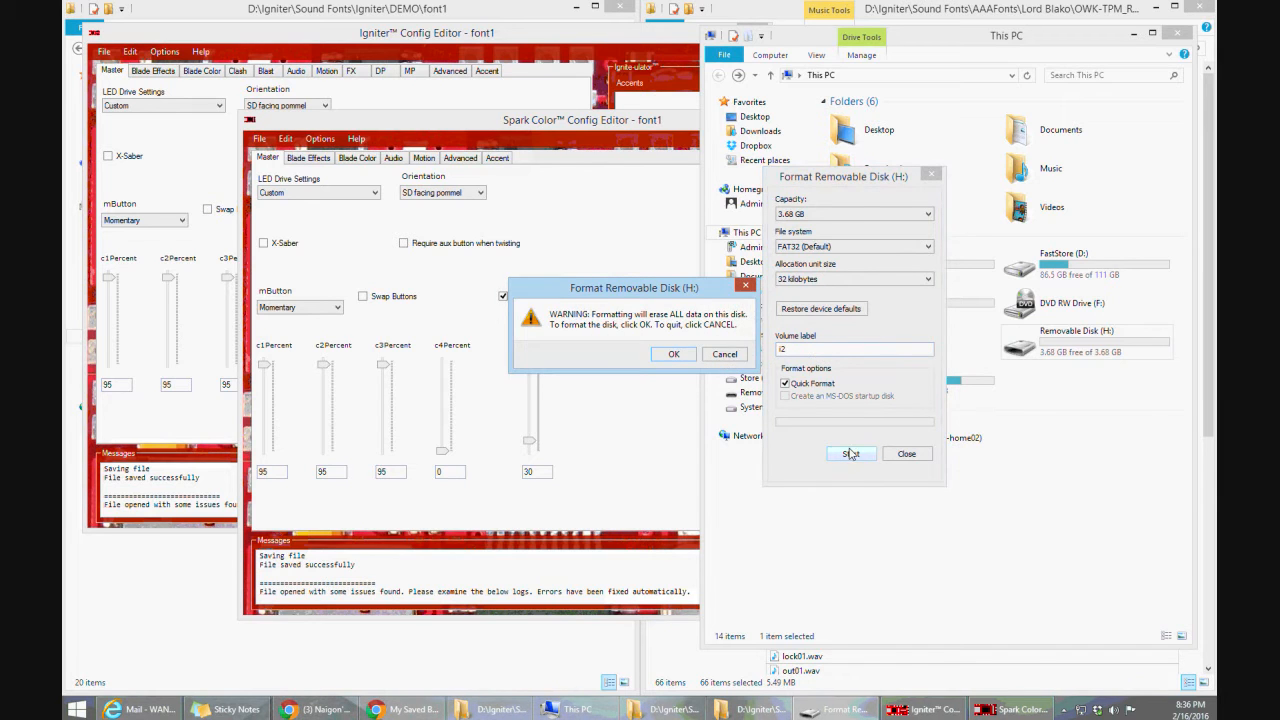
left_click(688, 352)
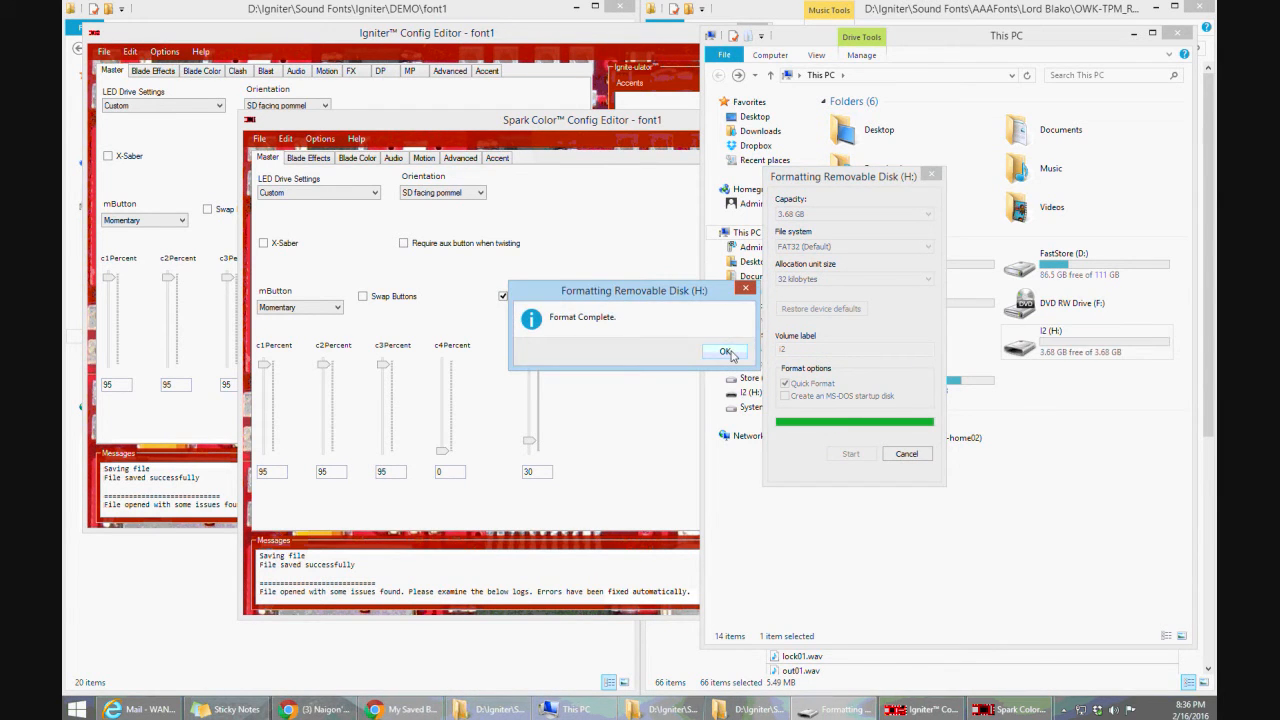
left_click(722, 351)
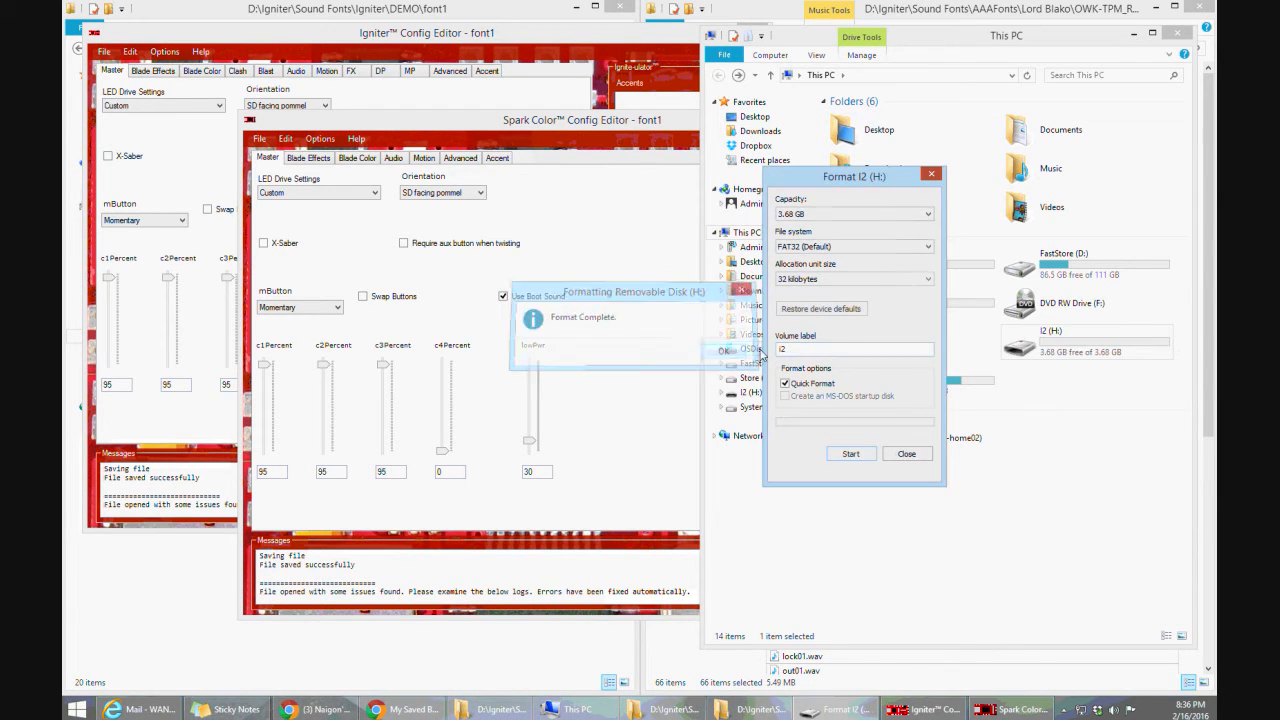
left_click(906, 455)
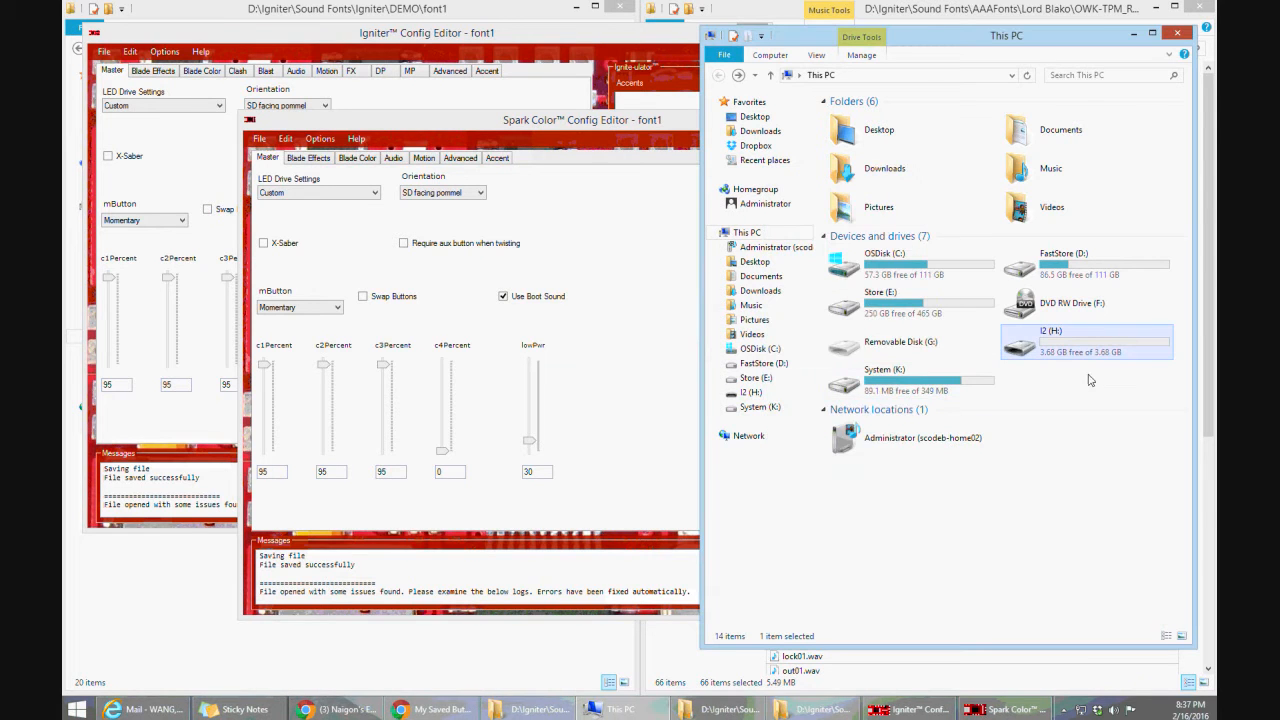
Copy all files and folders from the DEMO folder to the root of the I2 (H:) drive
double_click(1071, 349)
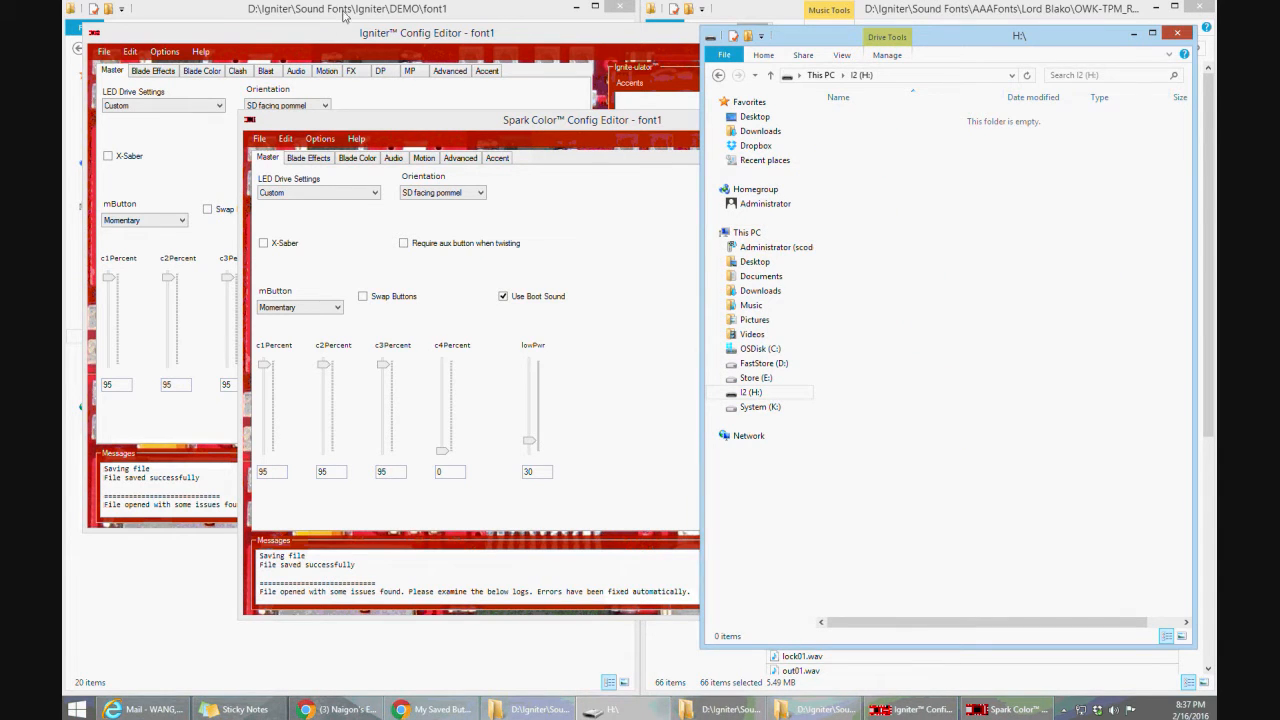
left_click(344, 14)
left_click(78, 48)
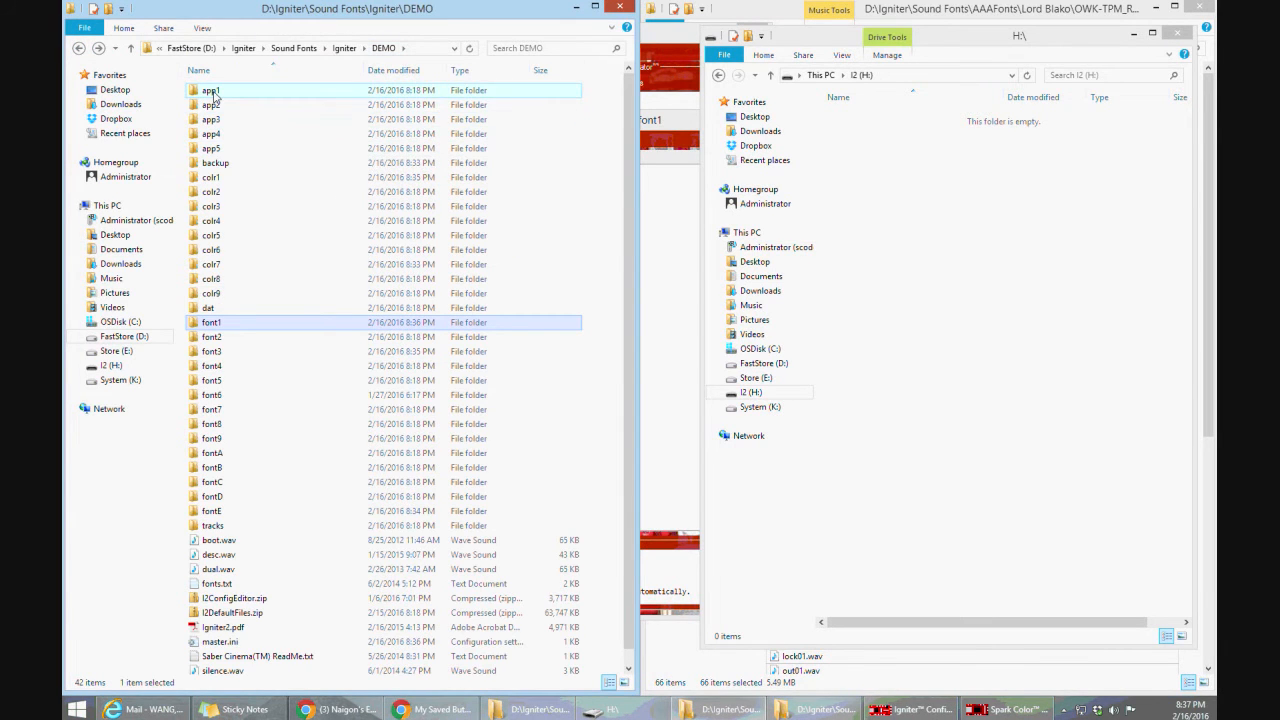
left_click(212, 134)
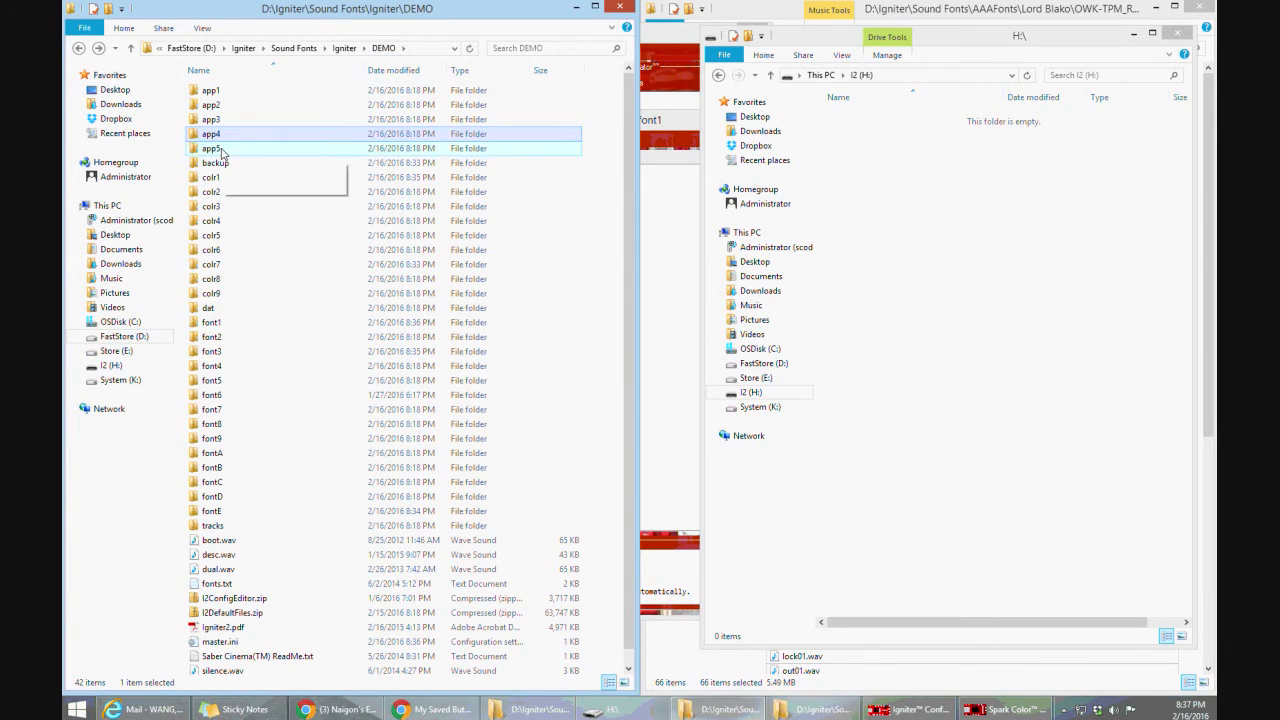
key("ctrl+a")
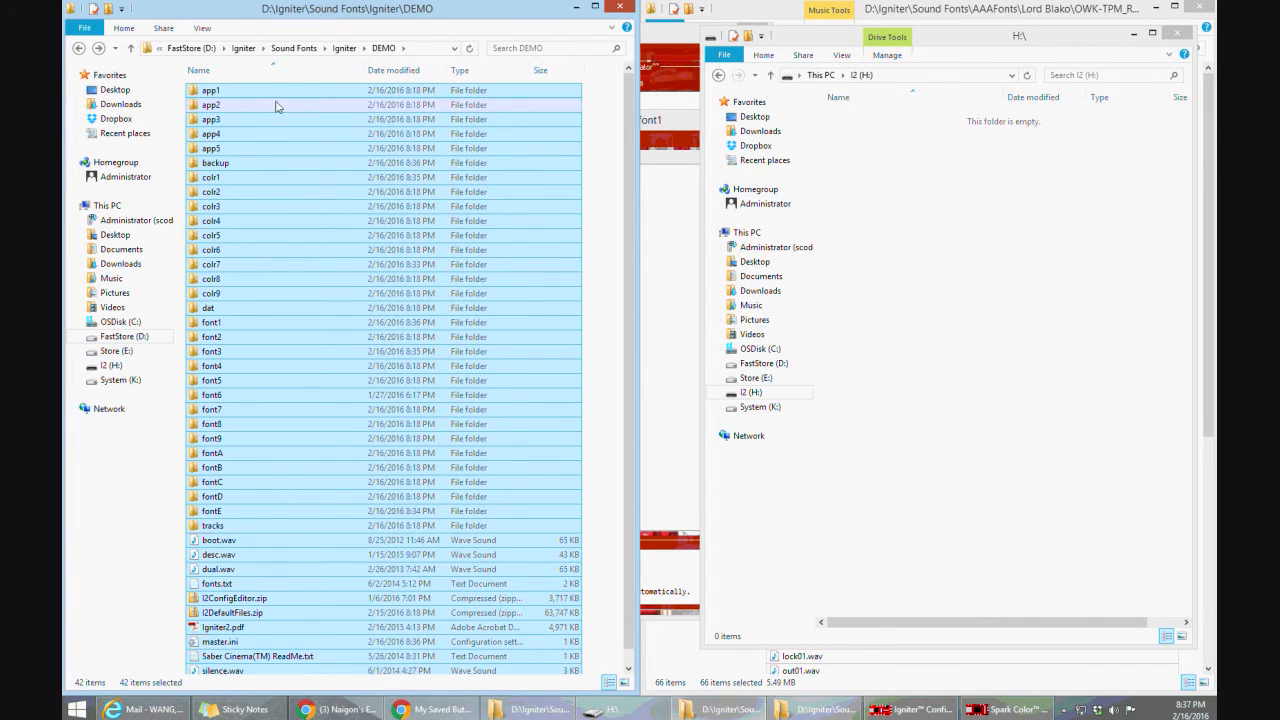
left_click_drag(278, 107, 895, 238)
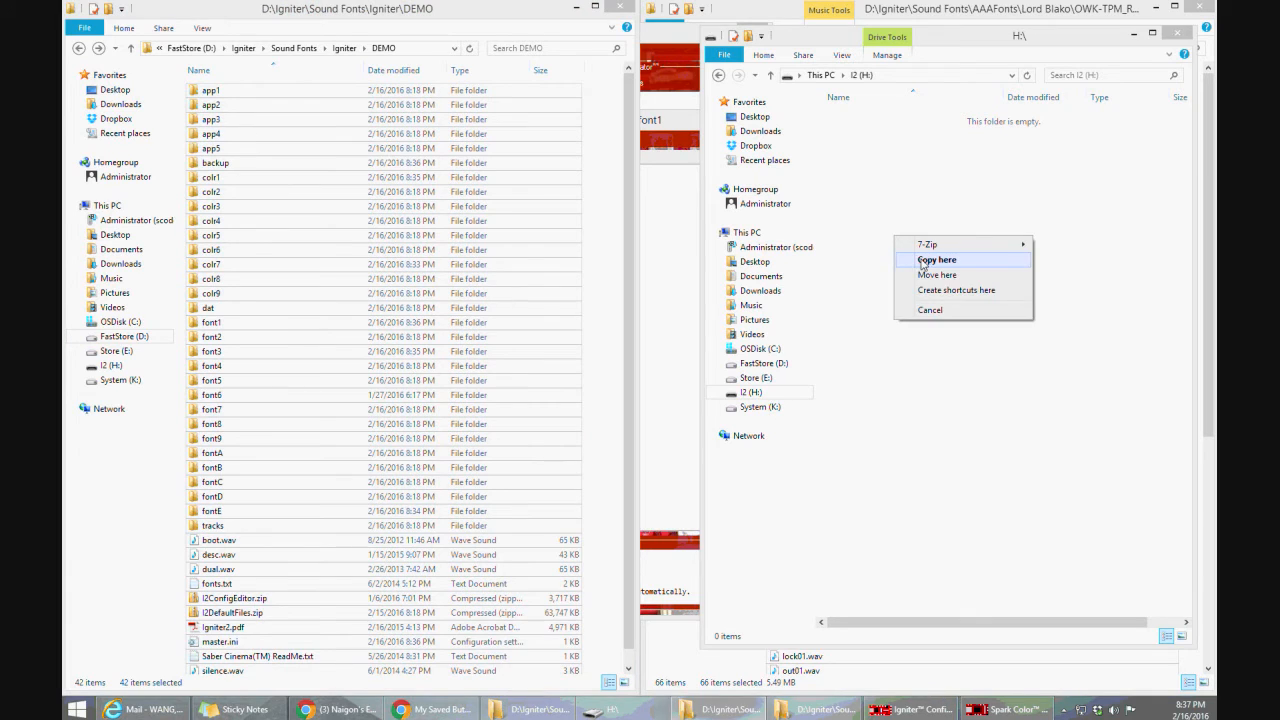
left_click(922, 260)
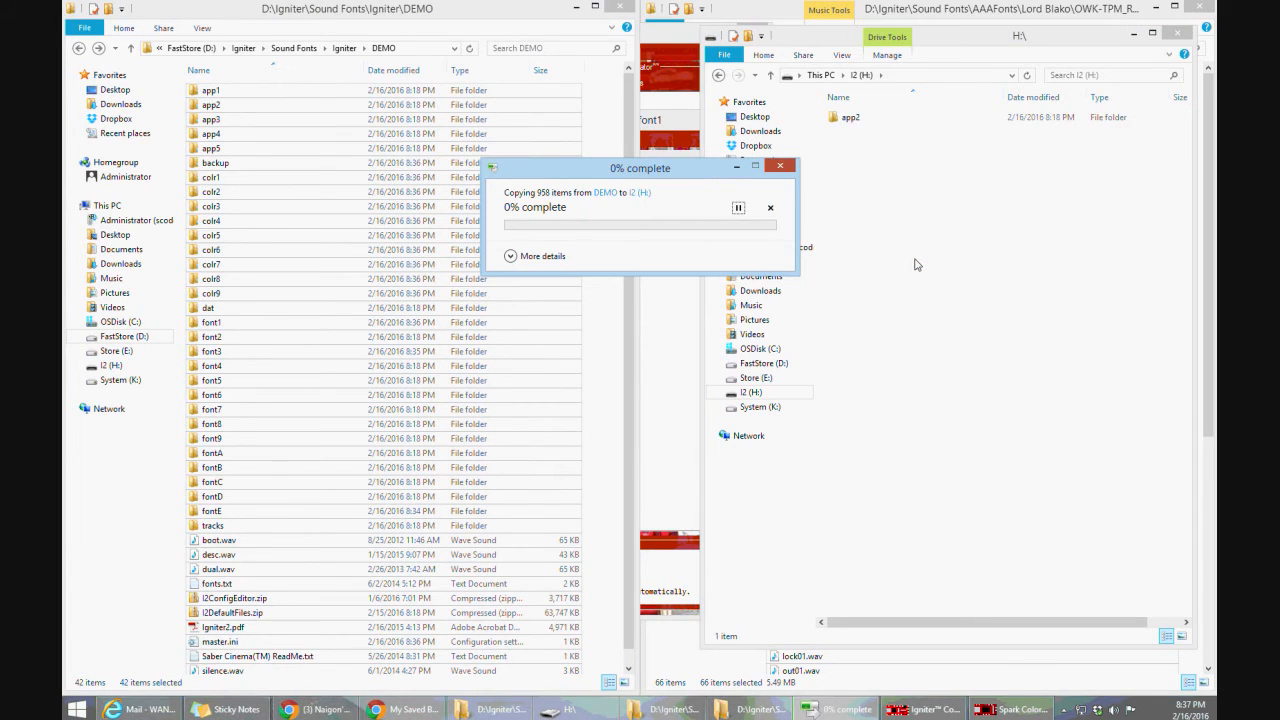